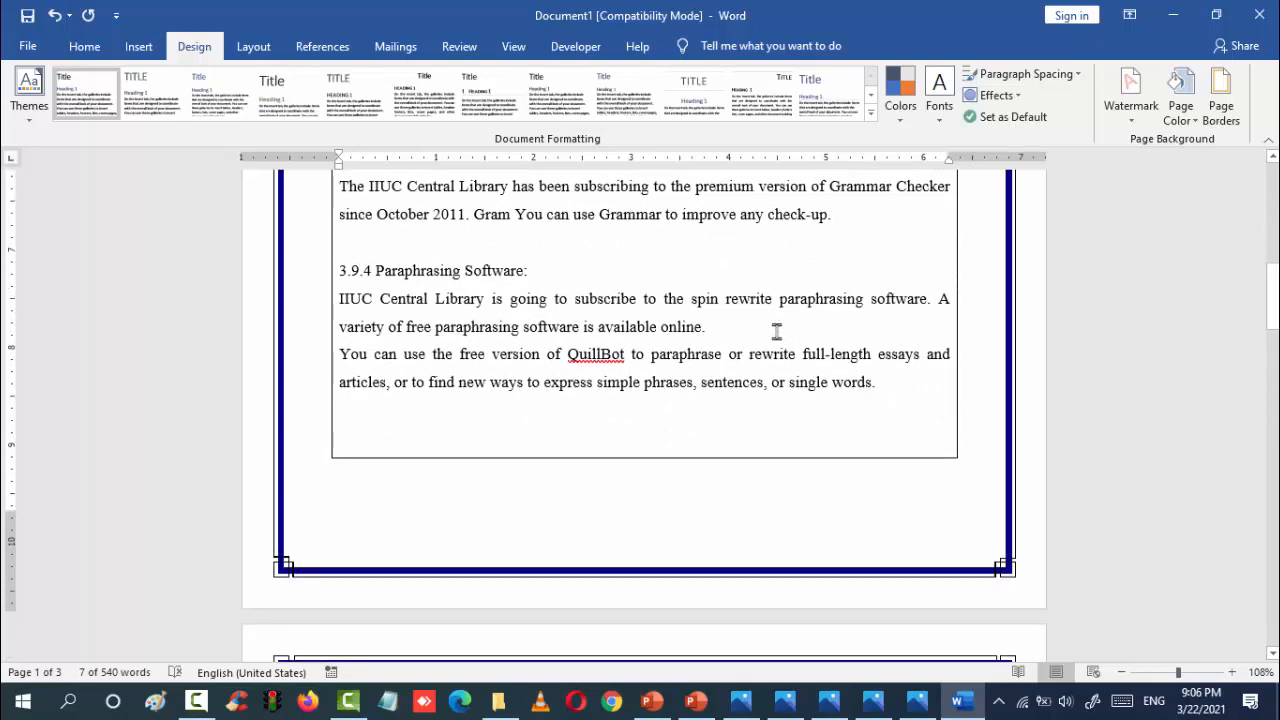
# - Look through all three pages of the document to examine the page border and the text borders on each page
pyautogui.scroll(-6, 774, 331)
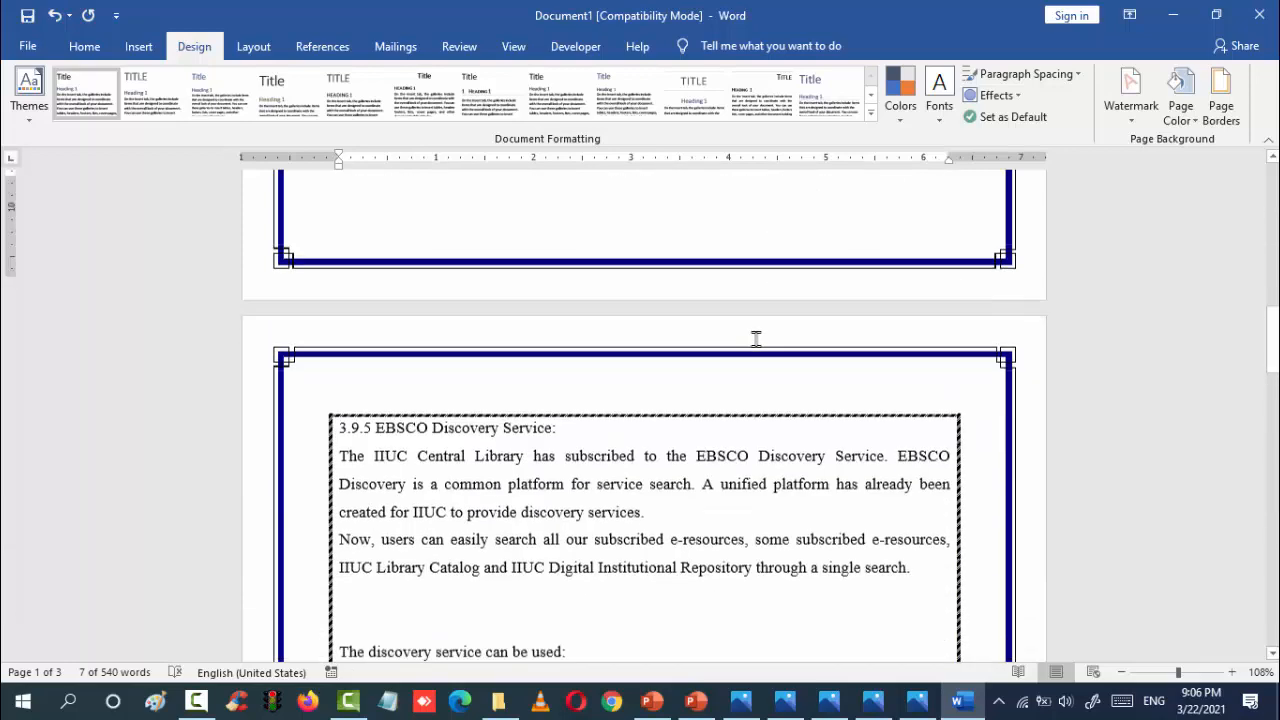
pyautogui.scroll(9, 580, 320)
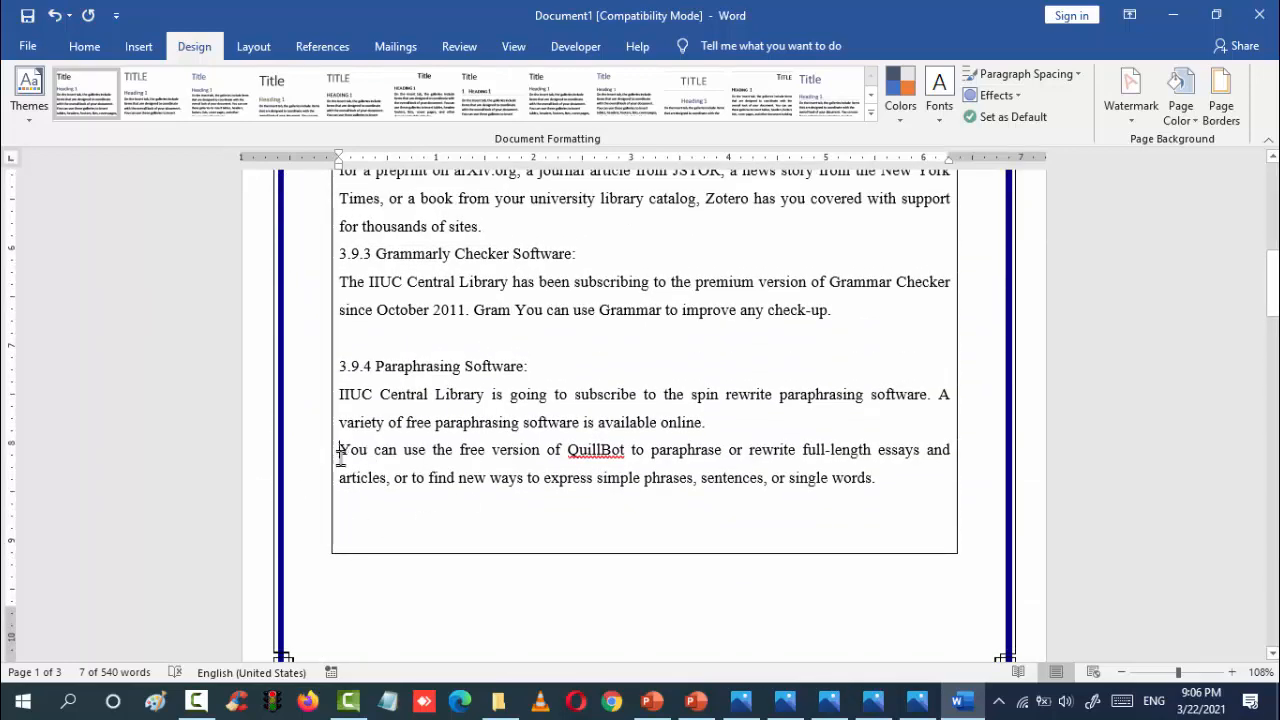
pyautogui.scroll(-12, 511, 494)
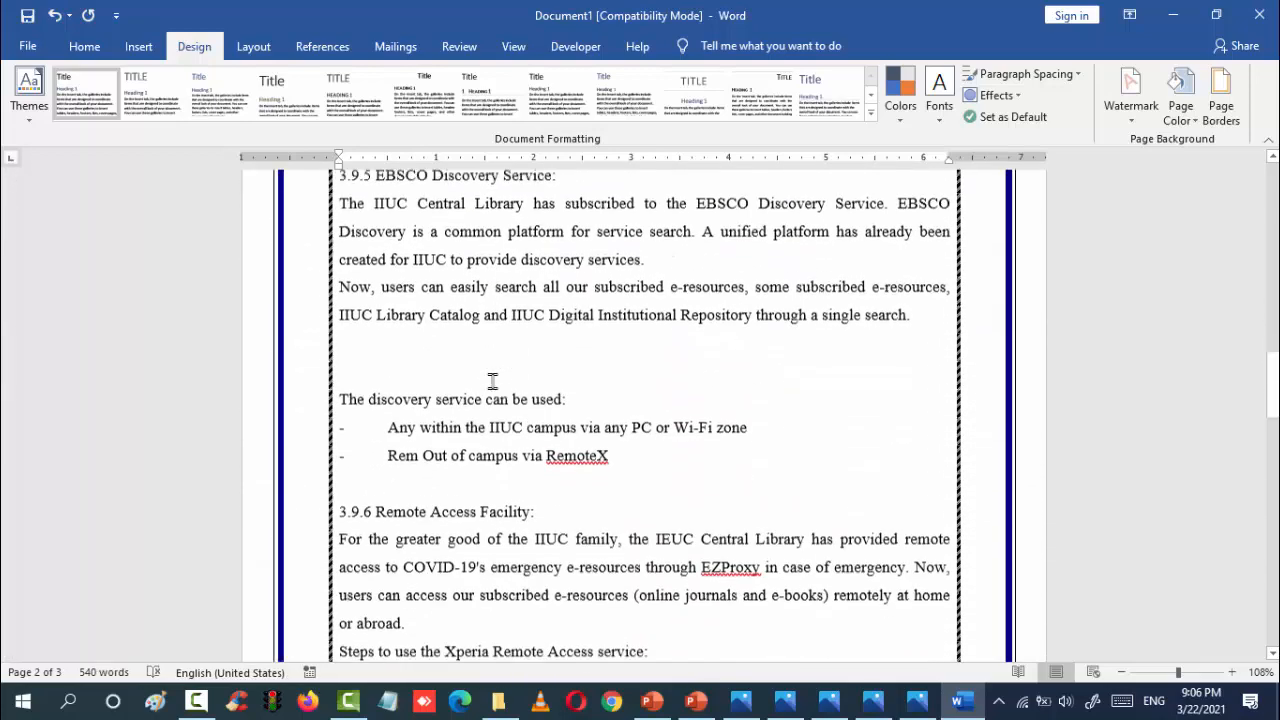
pyautogui.scroll(-18, 492, 380)
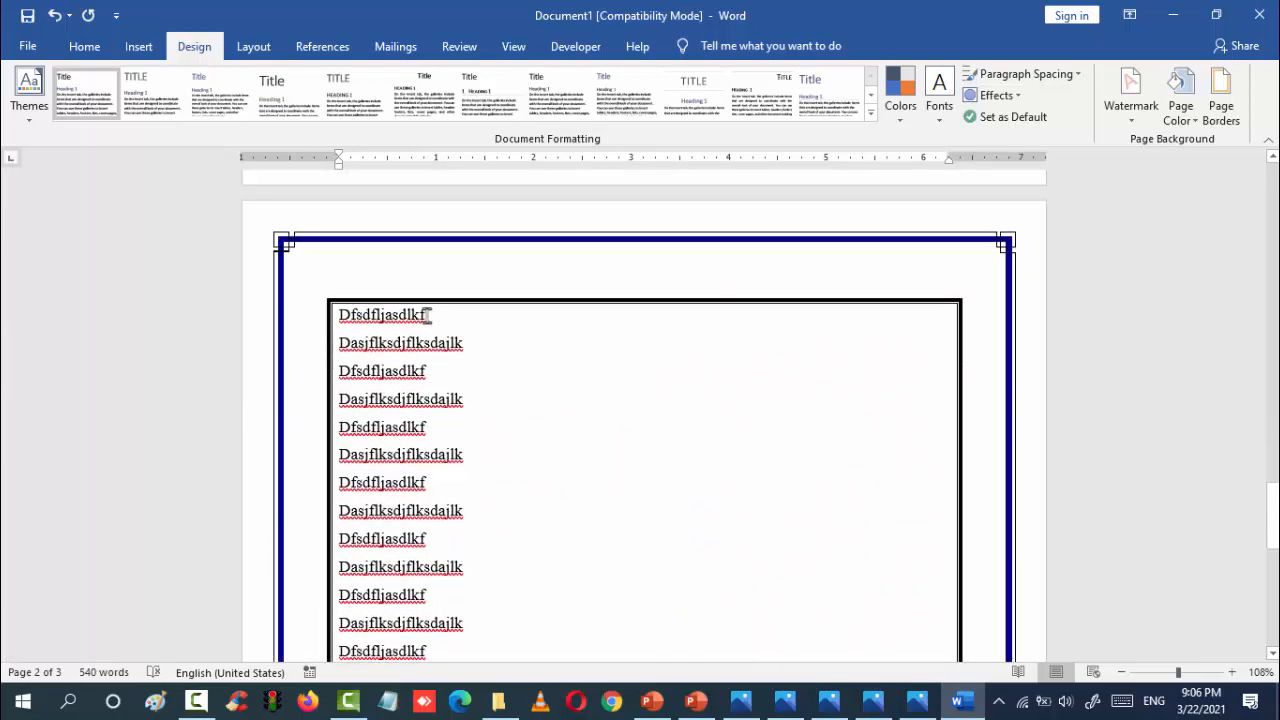
pyautogui.scroll(-8, 428, 314)
pyautogui.scroll(-4, 492, 424)
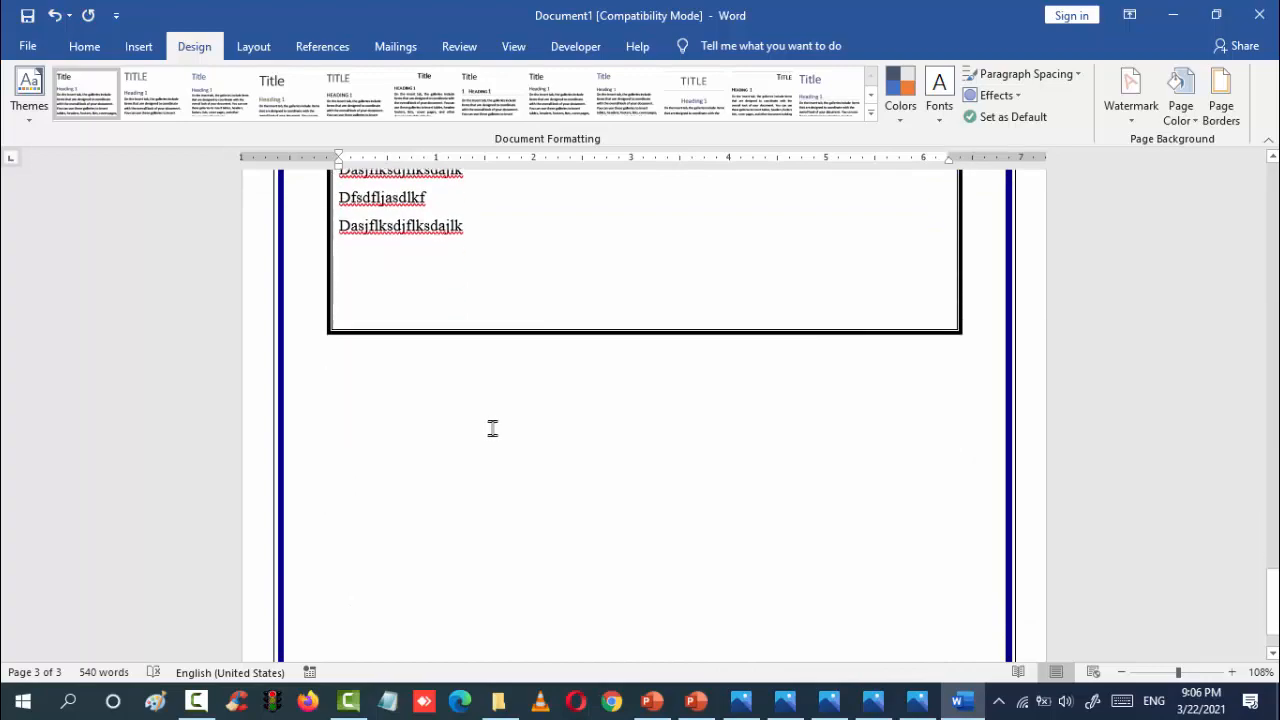
pyautogui.scroll(20, 491, 429)
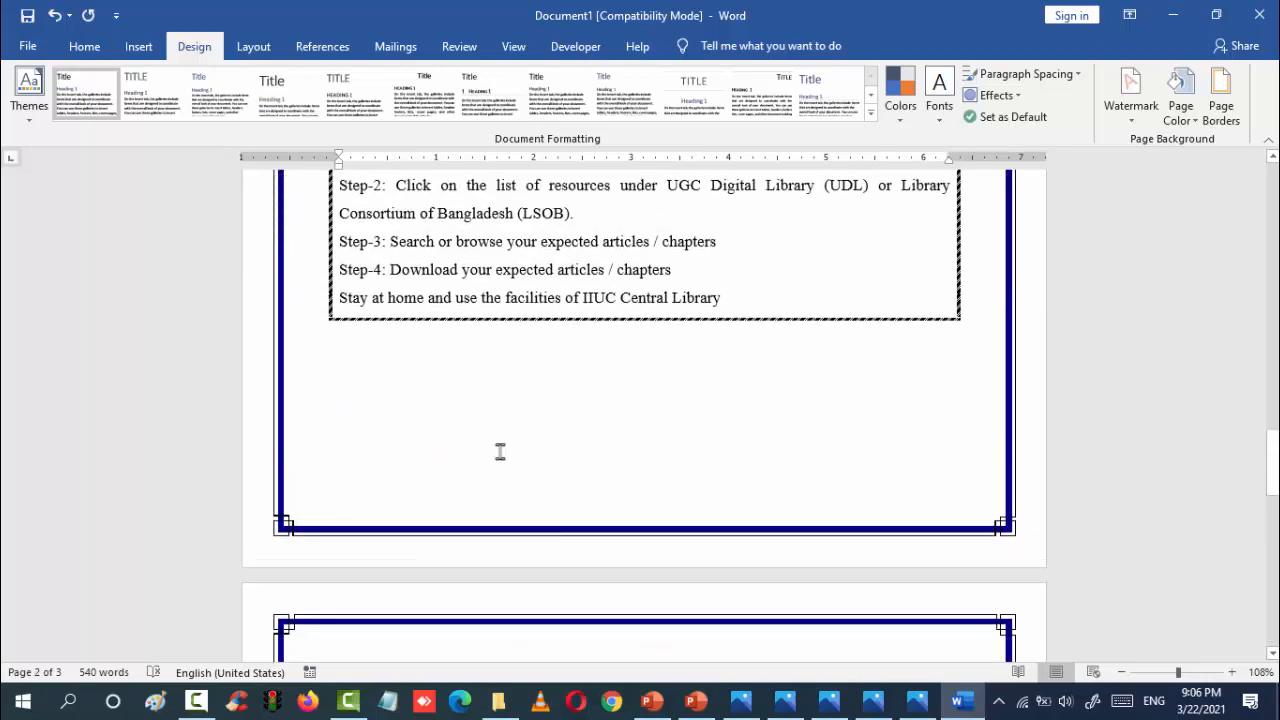
pyautogui.scroll(15, 534, 437)
pyautogui.scroll(8, 534, 437)
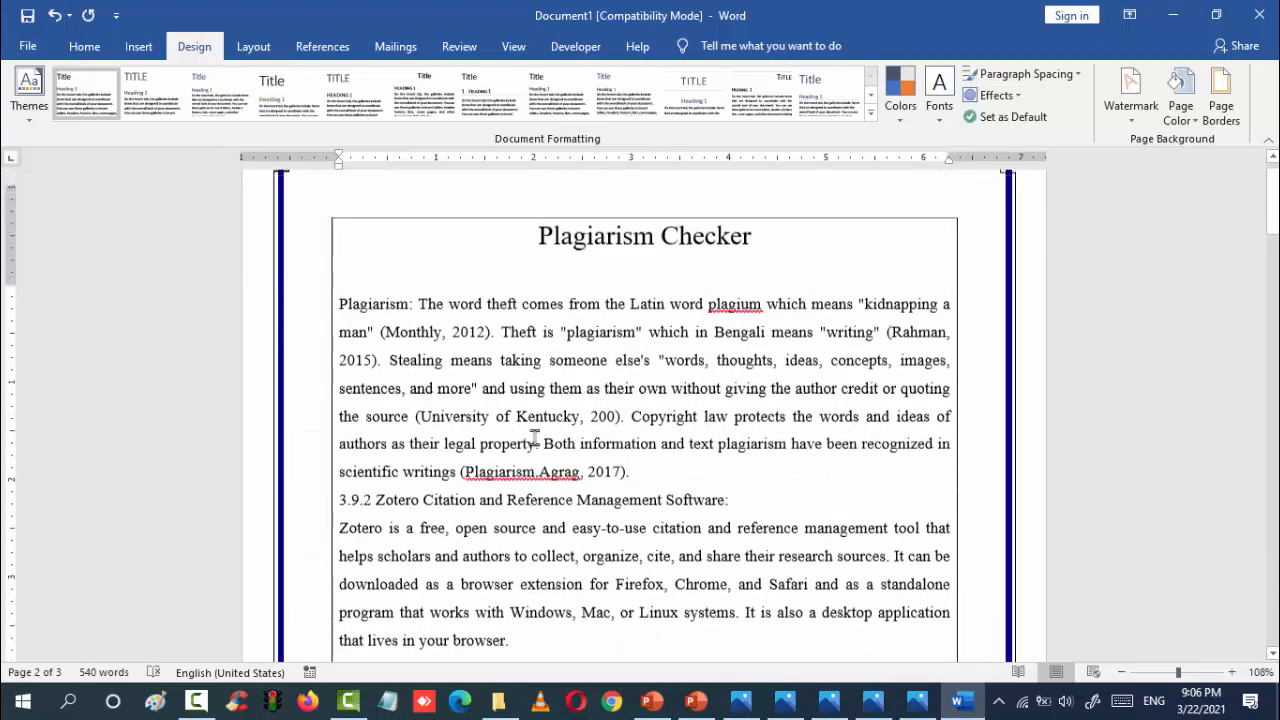
pyautogui.moveTo(566, 320); pyautogui.dragTo(657, 460)
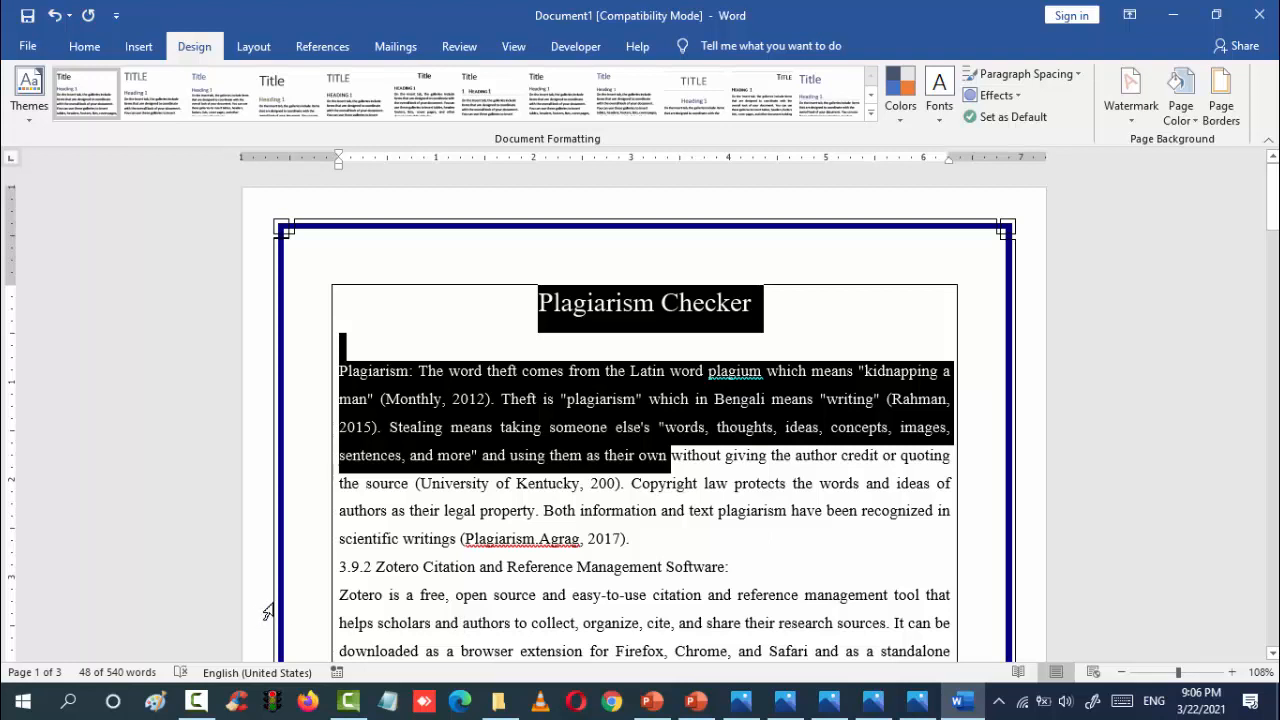
pyautogui.click(197, 700)
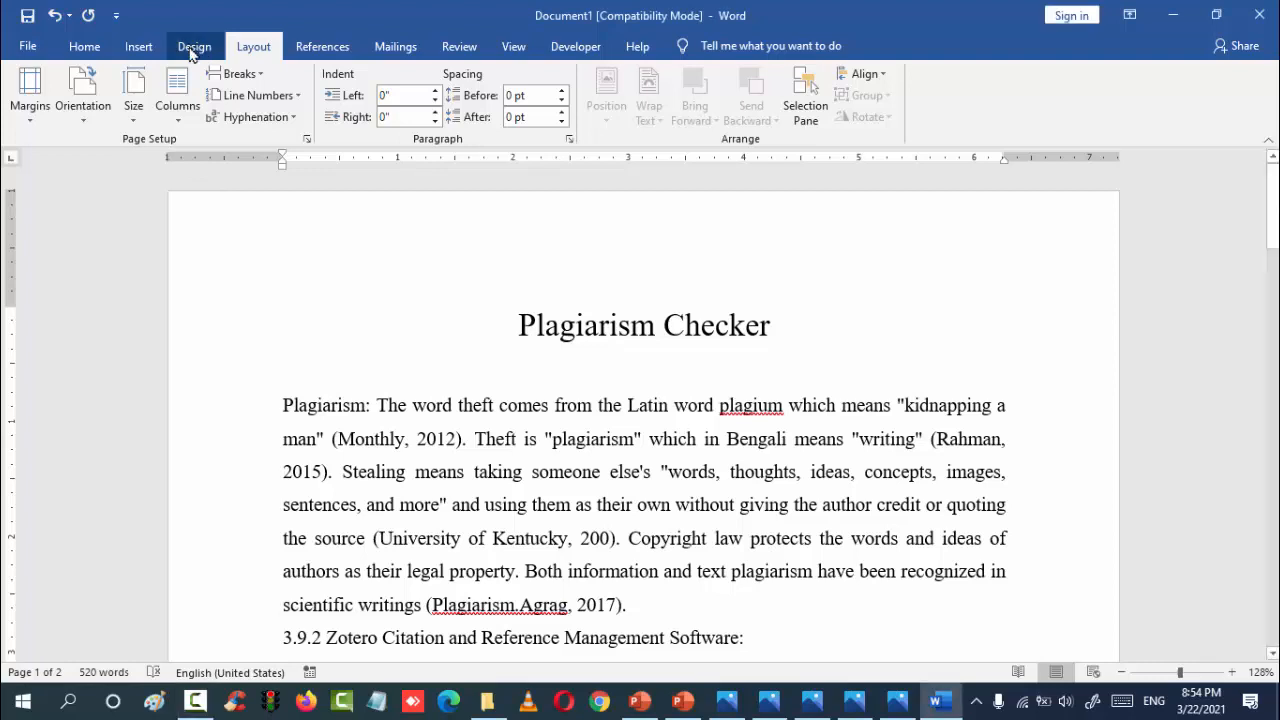
# - Apply a box page border in the thick triple-line style, 3 pt wide, to the whole document
pyautogui.click(193, 50)
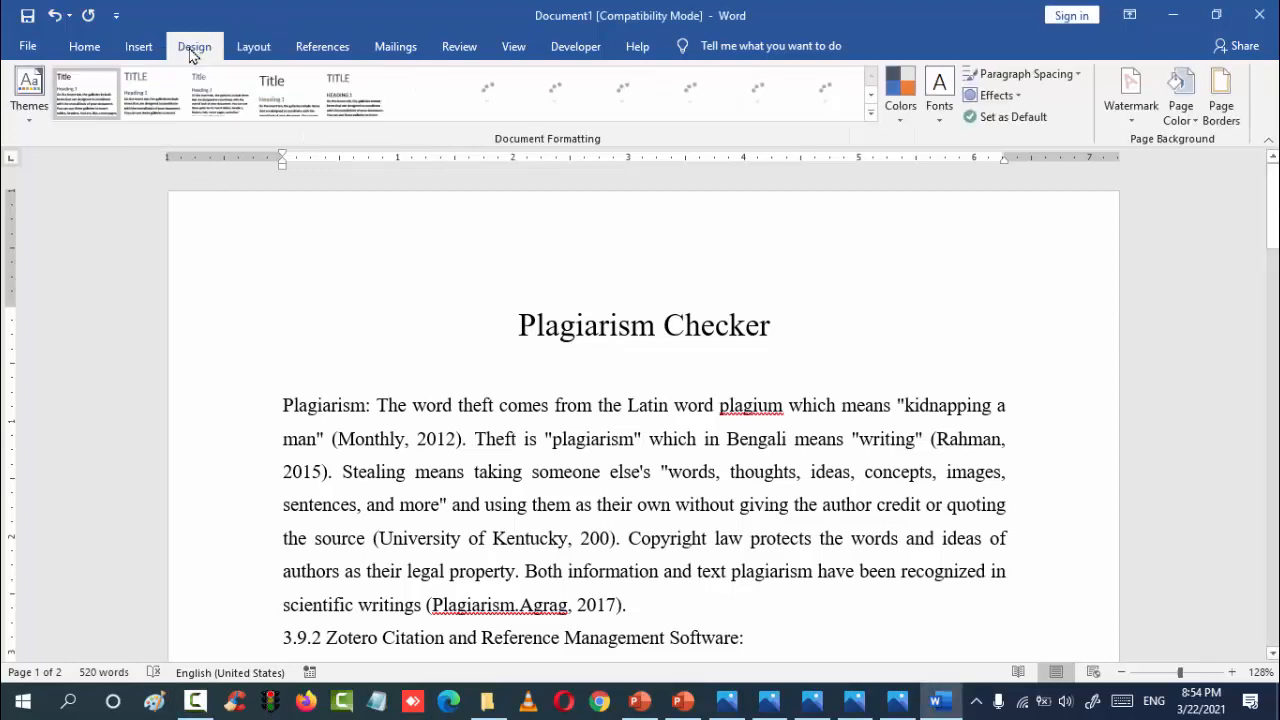
pyautogui.click(1218, 112)
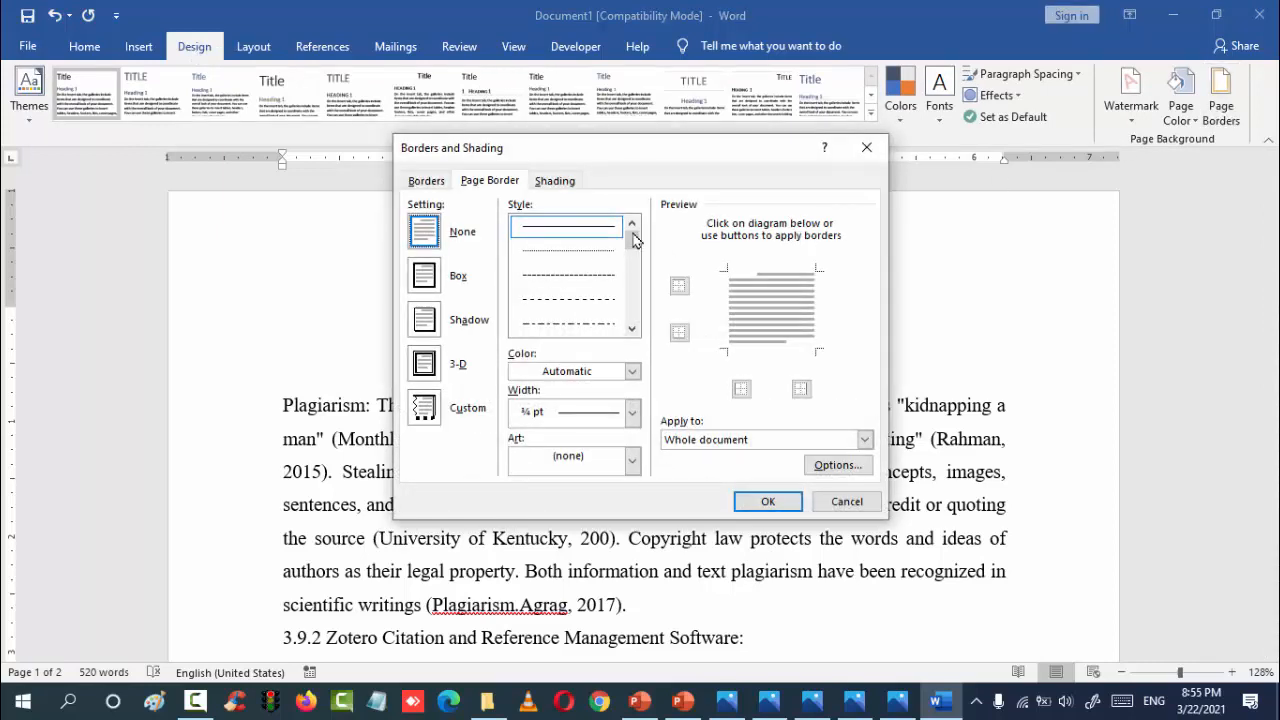
pyautogui.moveTo(634, 239); pyautogui.dragTo(634, 285)
pyautogui.click(586, 306)
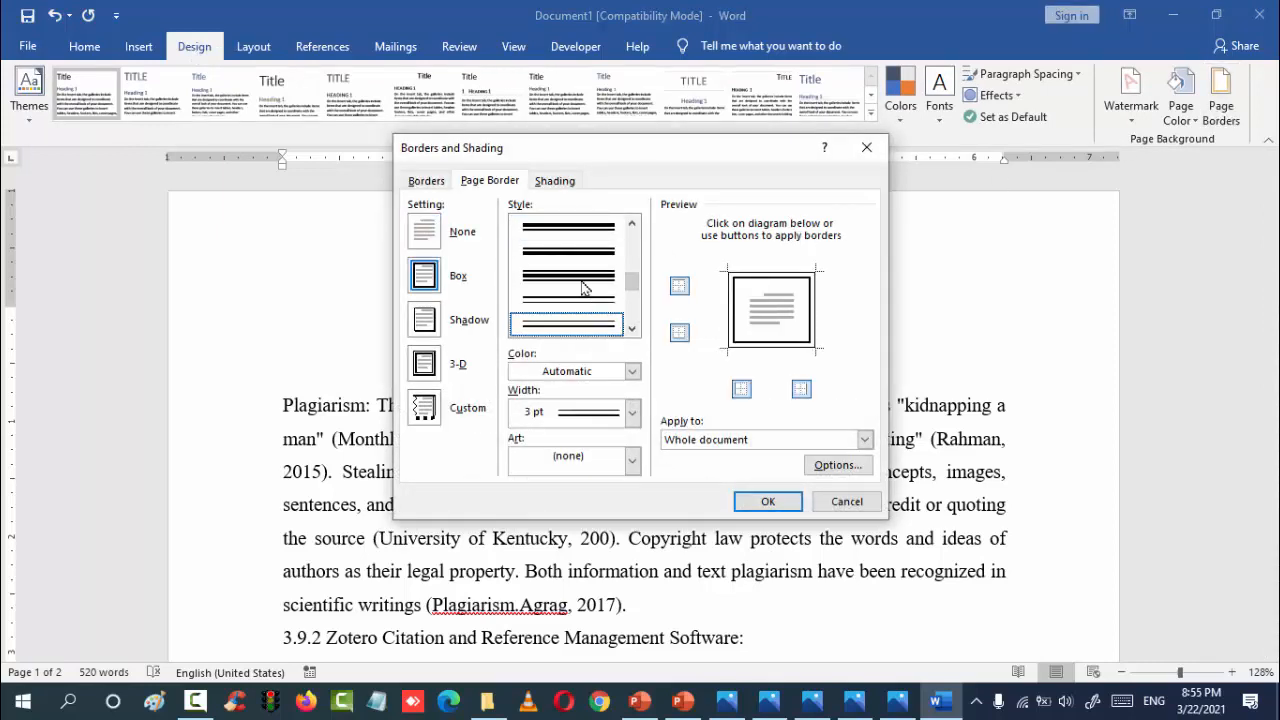
pyautogui.click(632, 414)
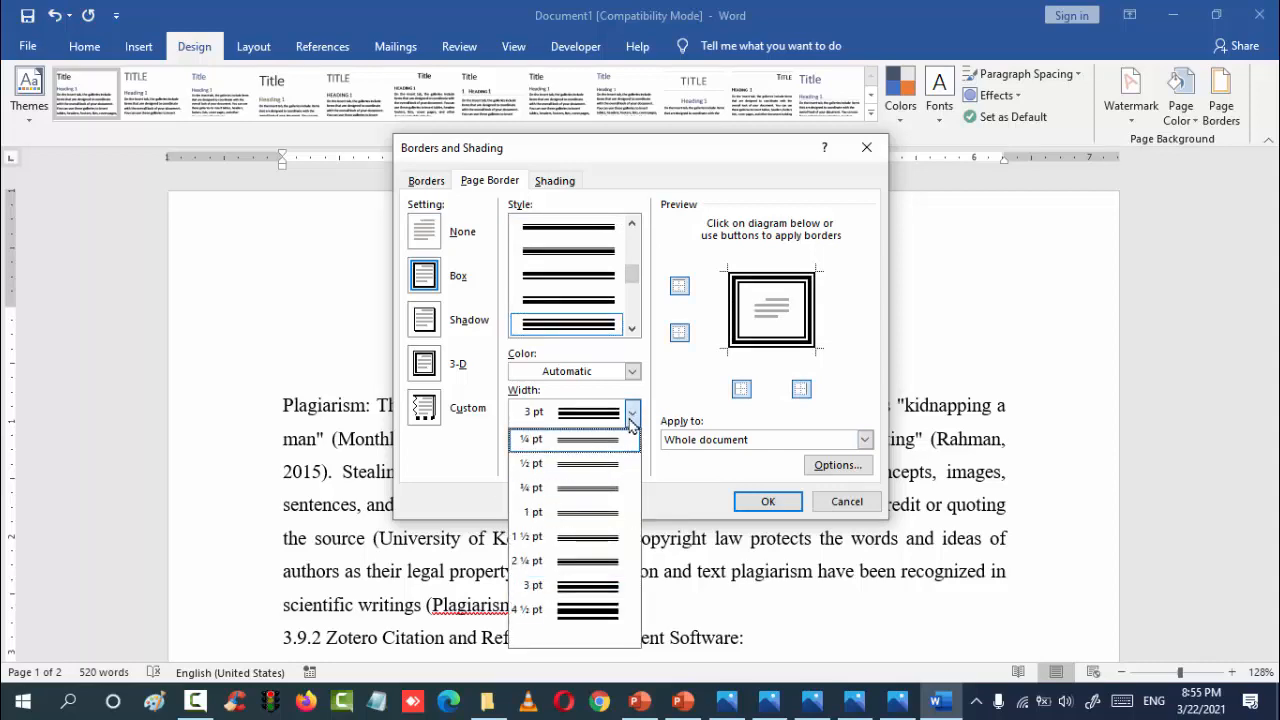
pyautogui.click(632, 414)
pyautogui.click(768, 501)
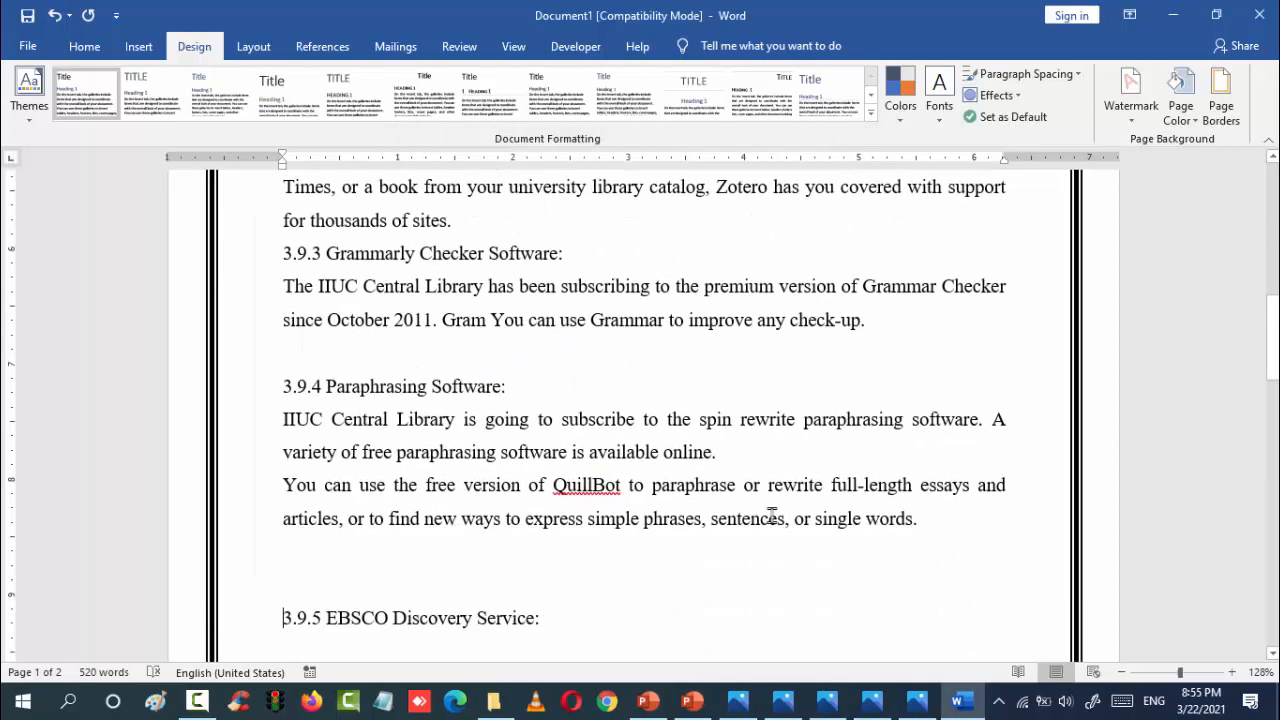
pyautogui.scroll(8, 771, 490)
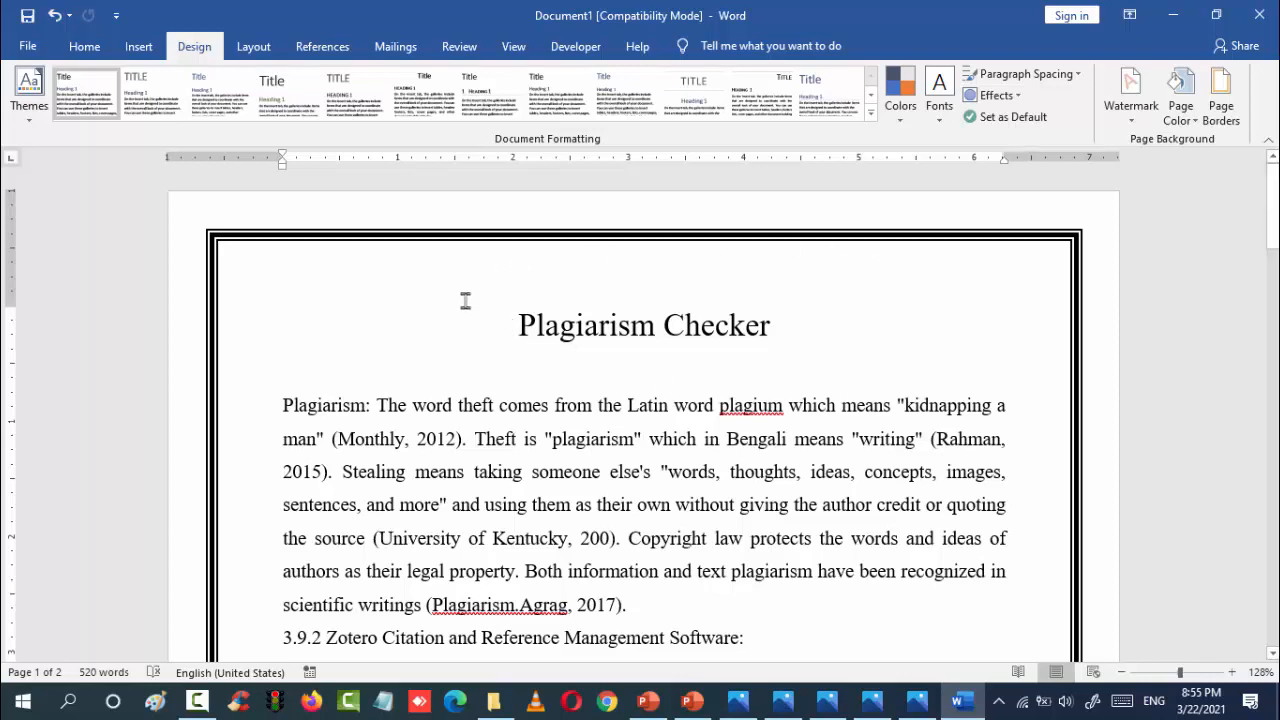
pyautogui.scroll(-1, 525, 471)
pyautogui.scroll(1, 314, 409)
pyautogui.moveTo(285, 410); pyautogui.dragTo(664, 612)
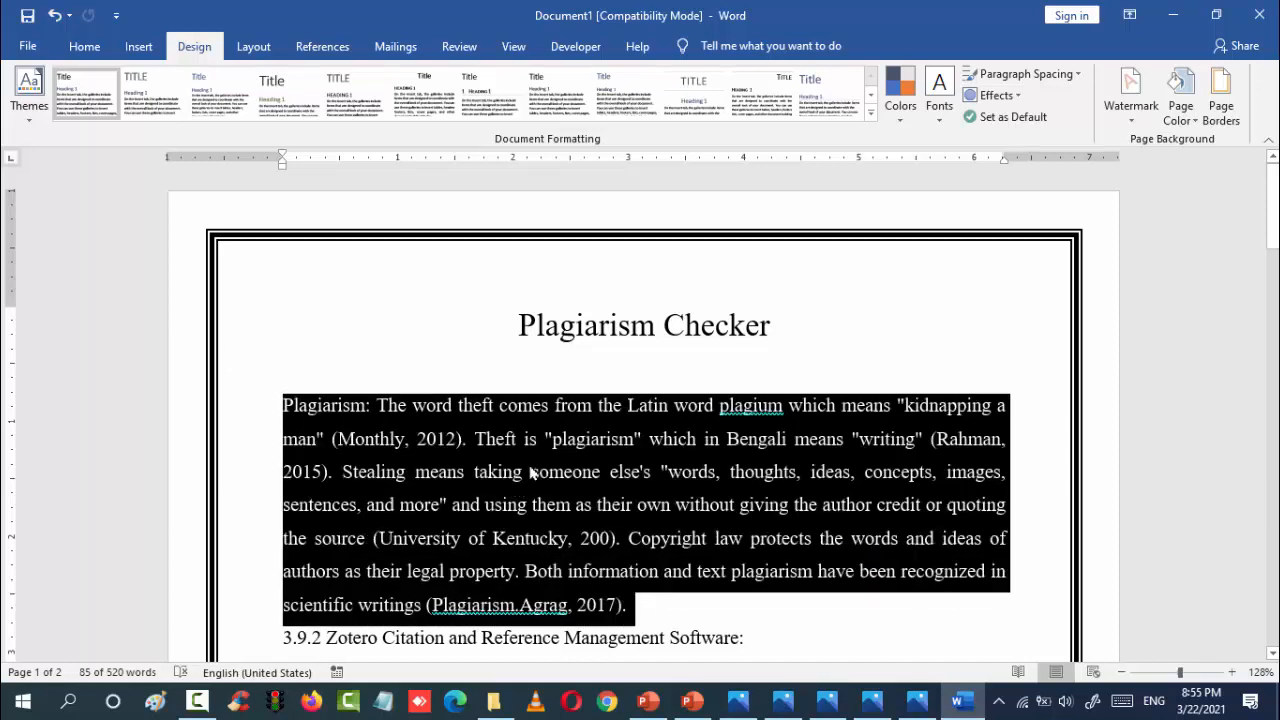
pyautogui.click(444, 258)
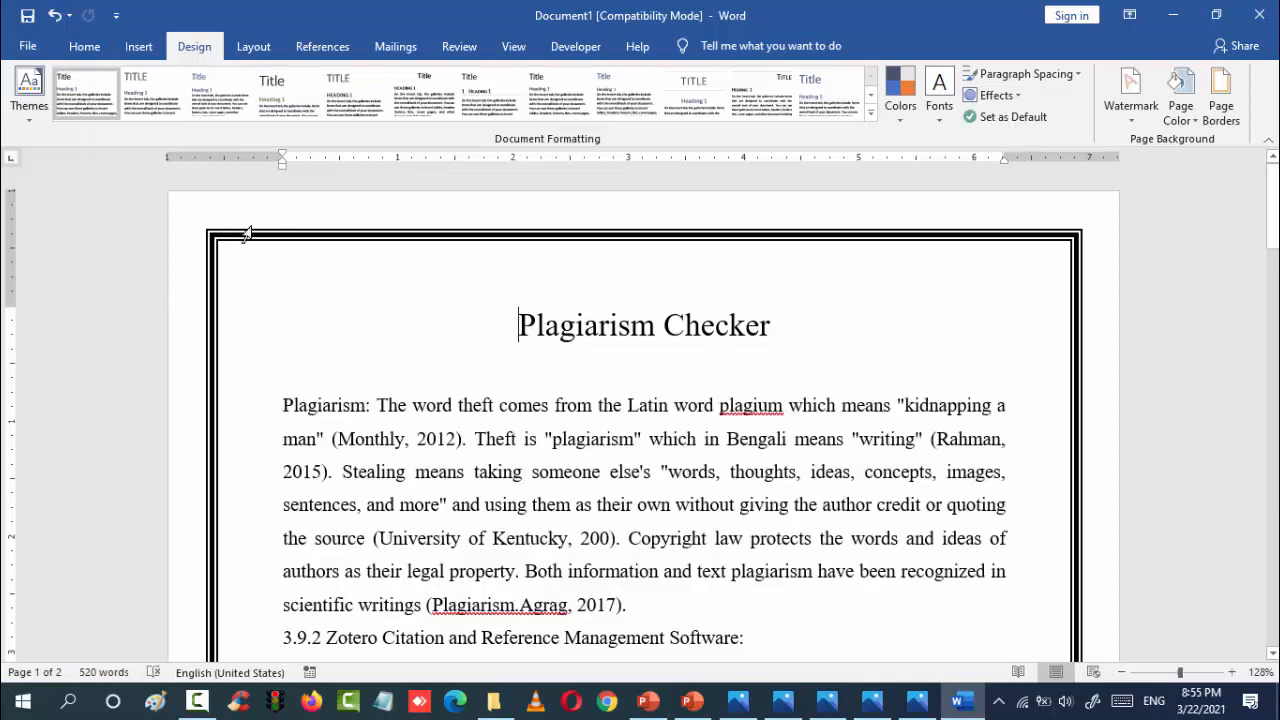
pyautogui.moveTo(288, 416); pyautogui.dragTo(640, 608)
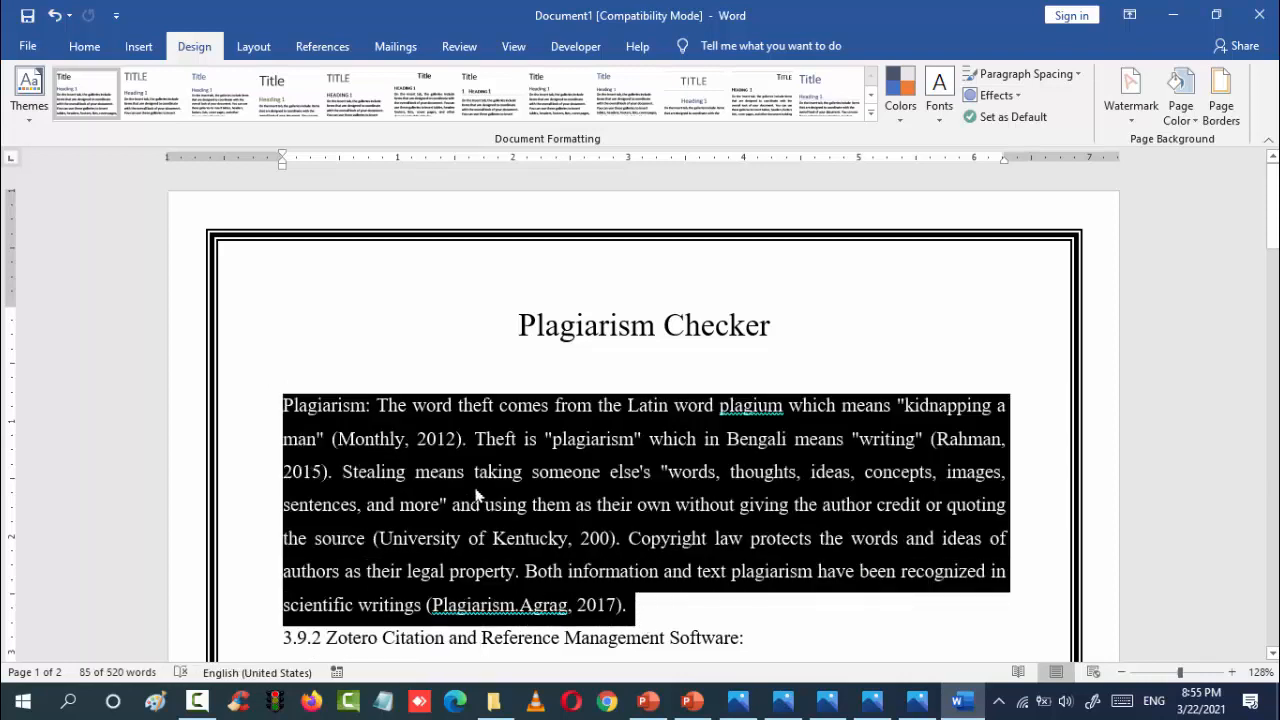
pyautogui.click(476, 487)
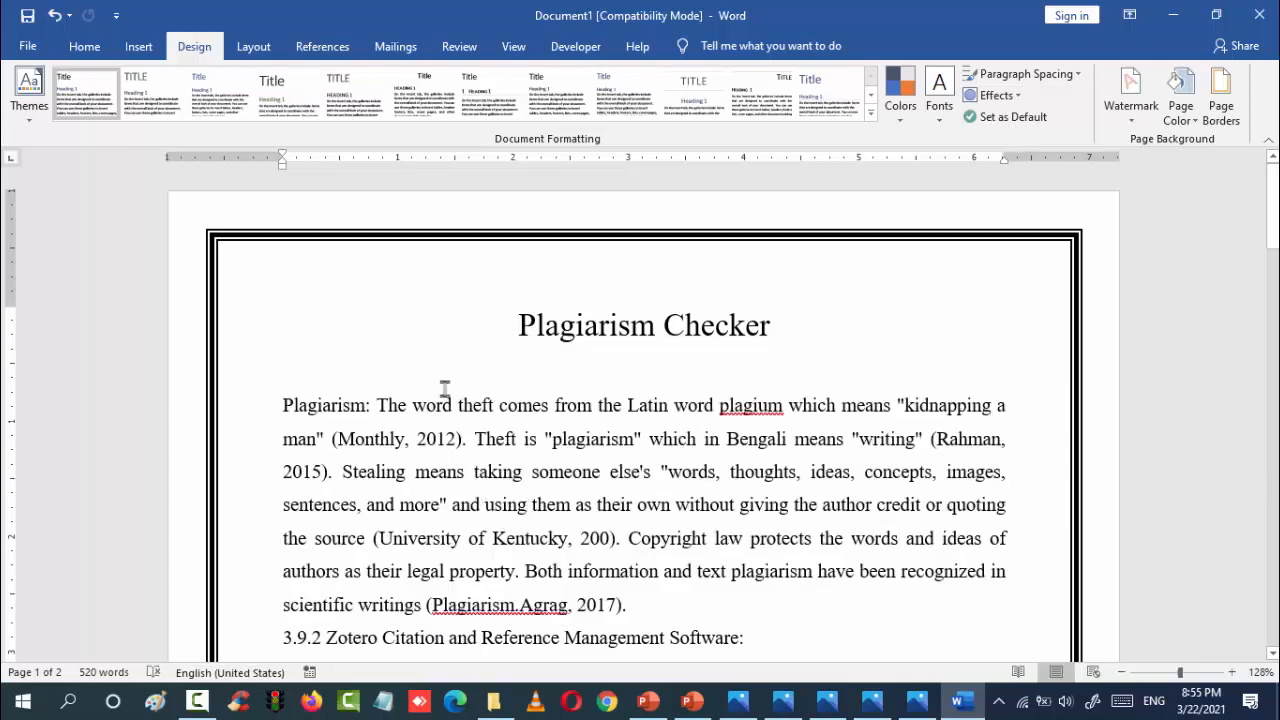
# - Select all of the document's text and add outside borders around it
pyautogui.click(77, 48)
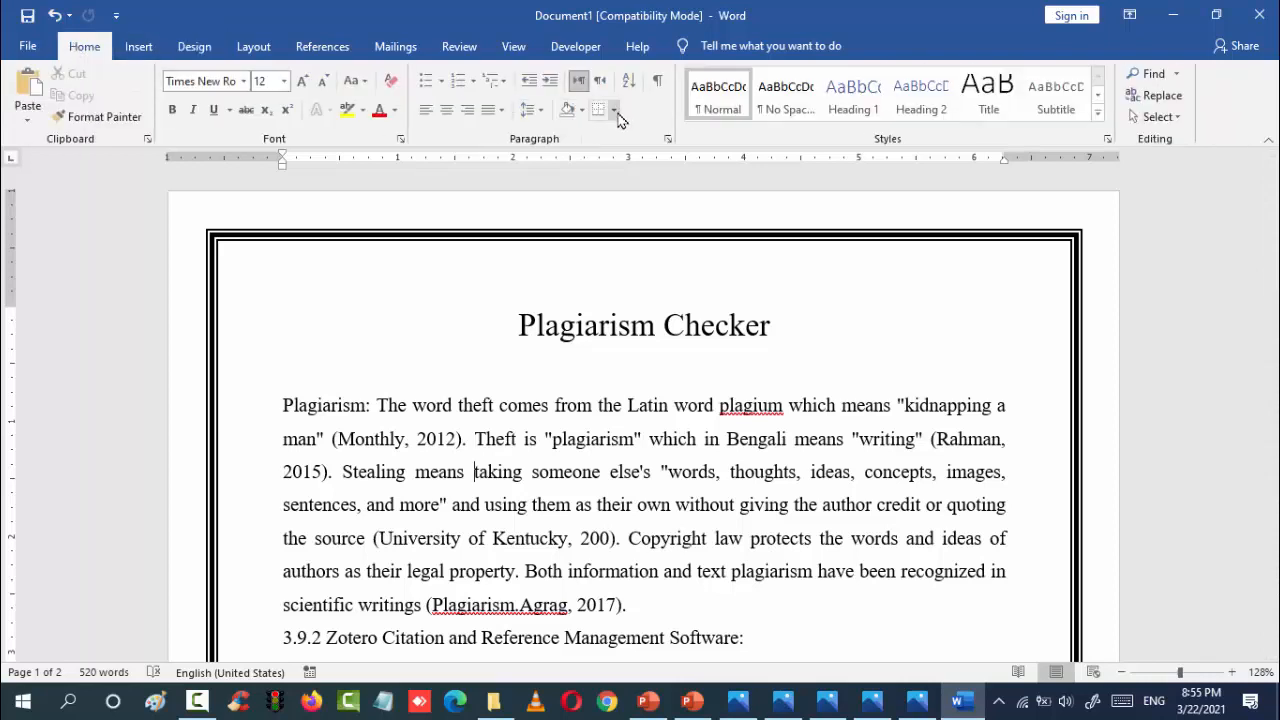
pyautogui.click(532, 405)
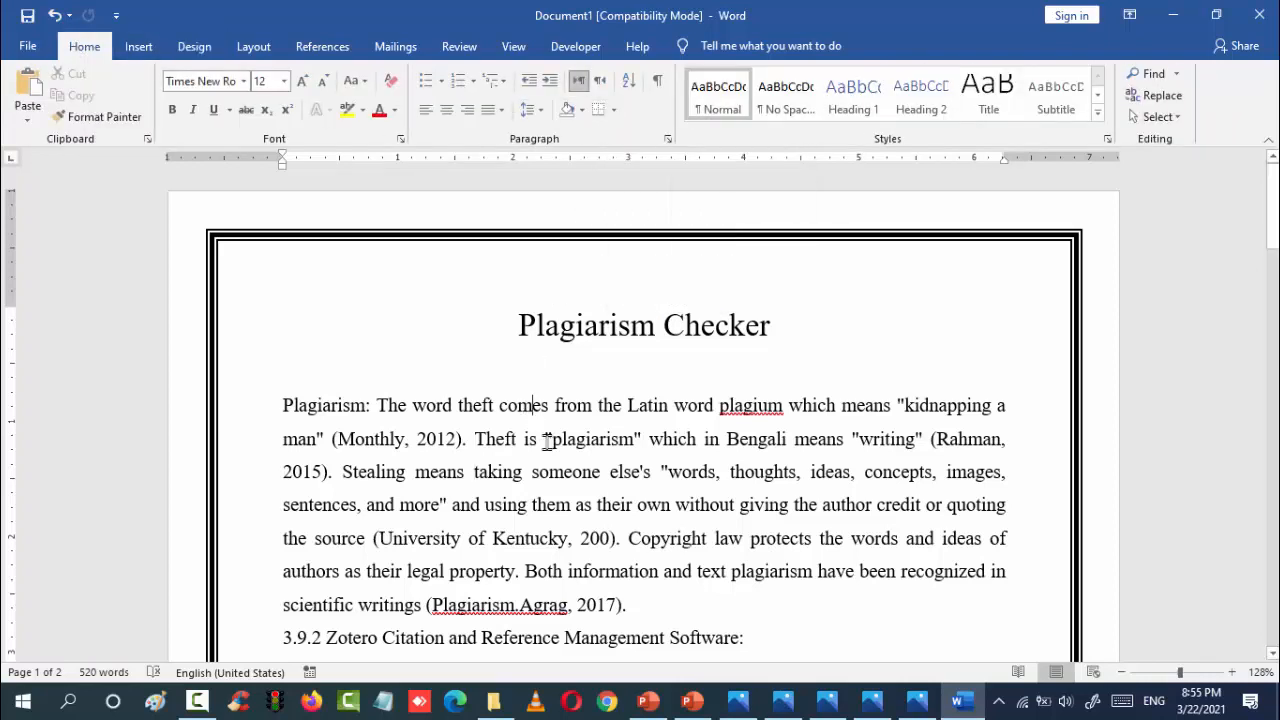
pyautogui.hotkey('ctrl', 'a')
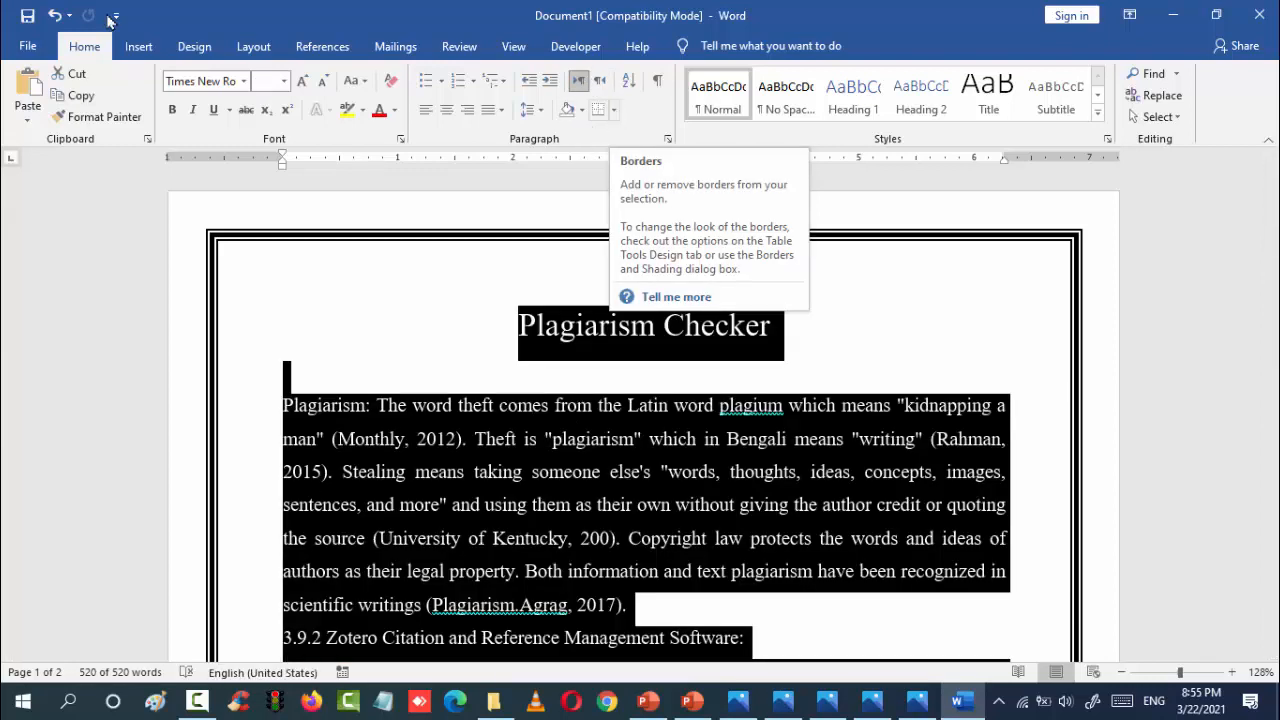
pyautogui.click(614, 113)
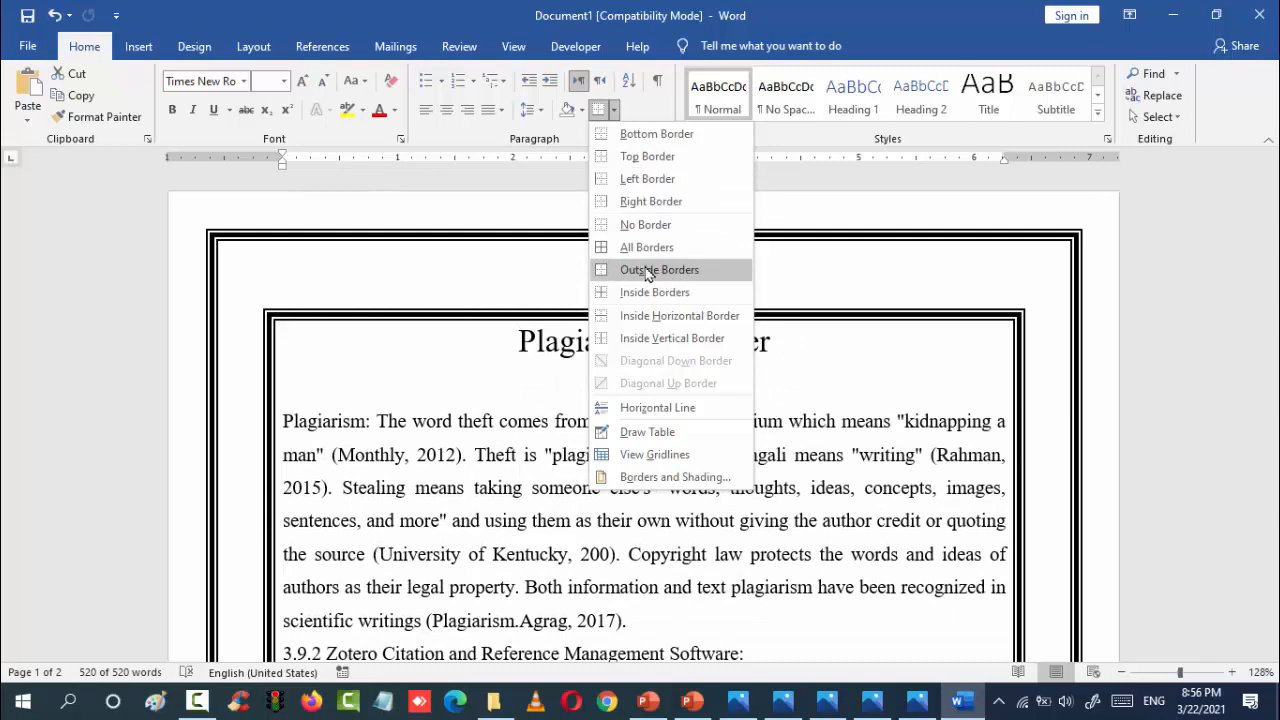
pyautogui.click(650, 270)
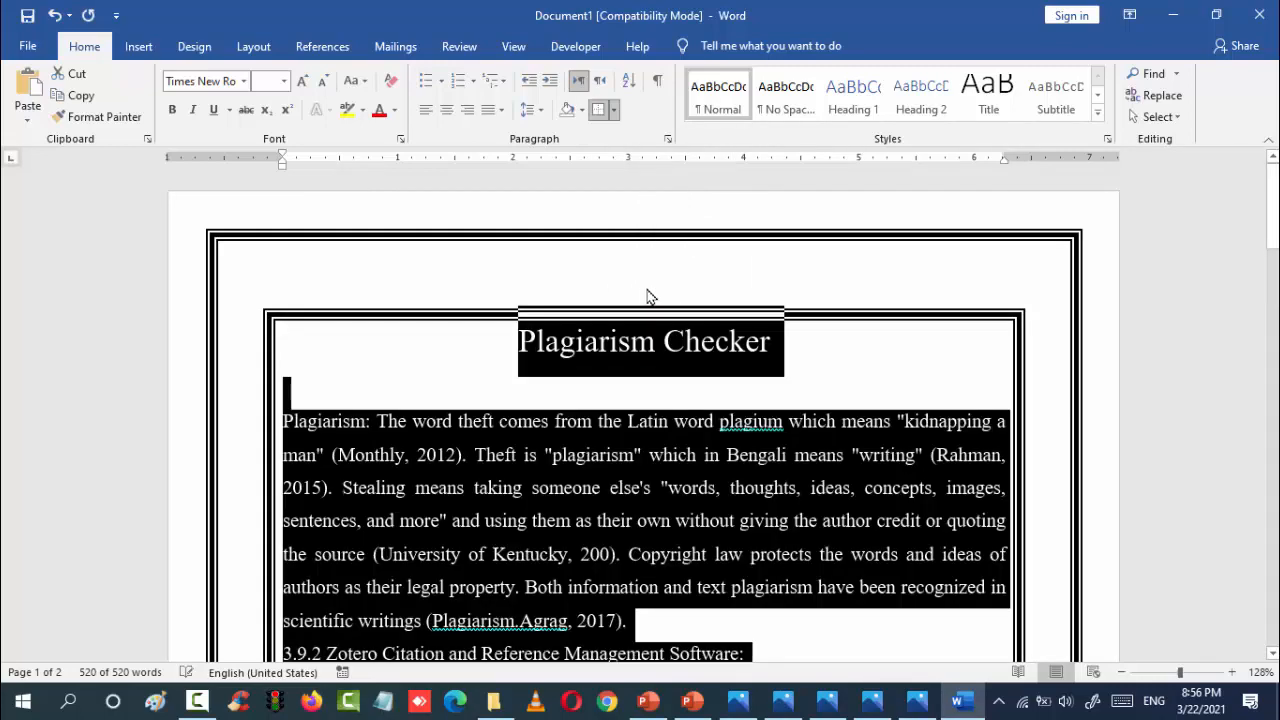
pyautogui.click(556, 399)
pyautogui.scroll(-3, 555, 407)
pyautogui.scroll(3, 554, 398)
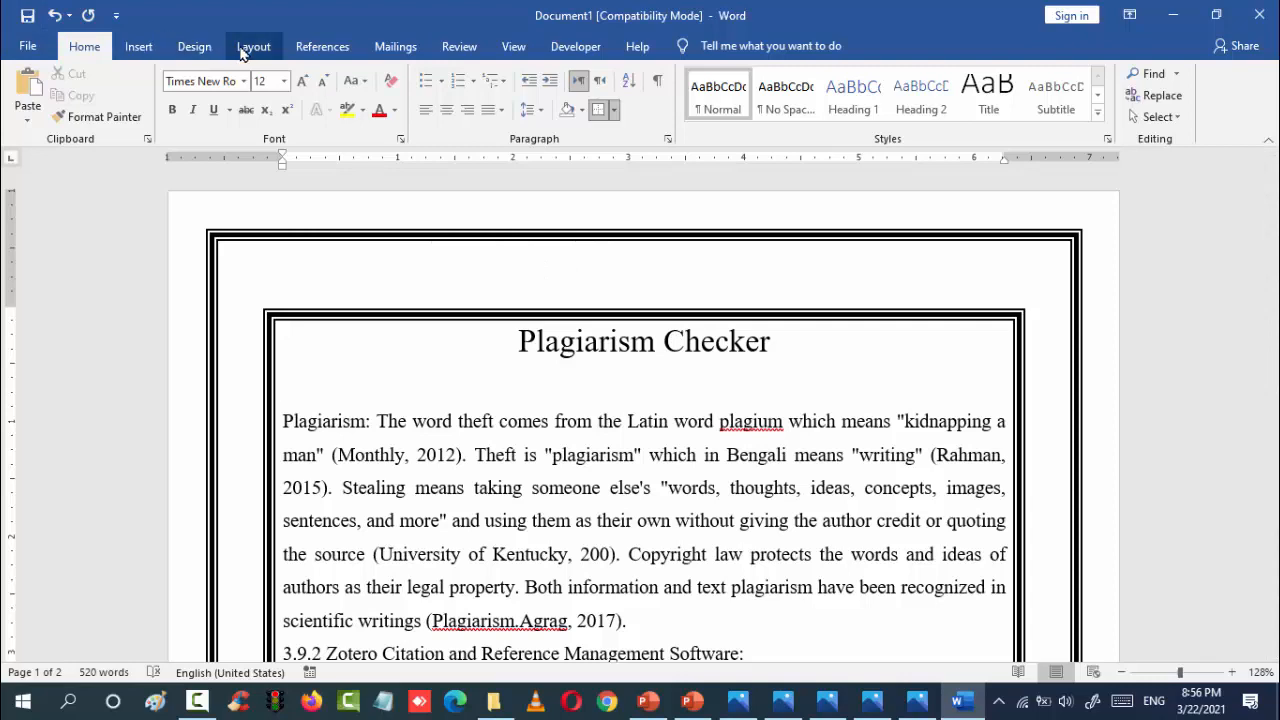
# - Remove the page border from the whole document
pyautogui.click(192, 46)
pyautogui.click(1221, 95)
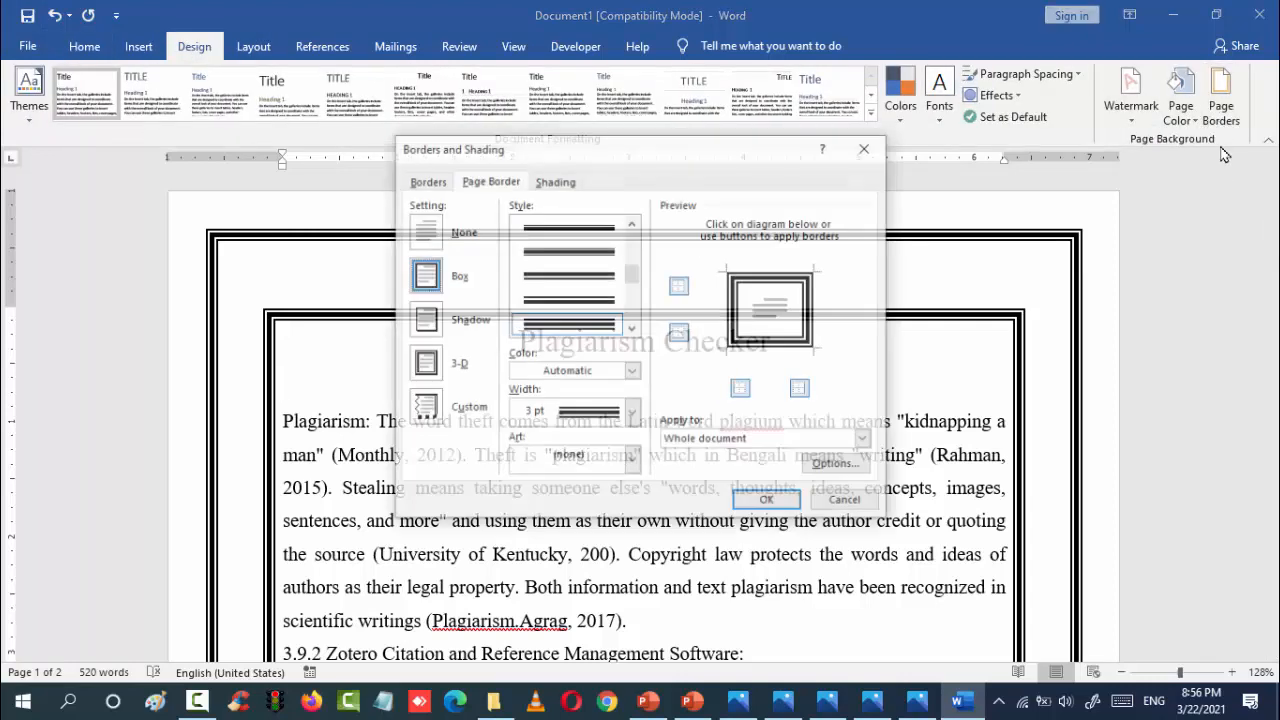
pyautogui.click(433, 237)
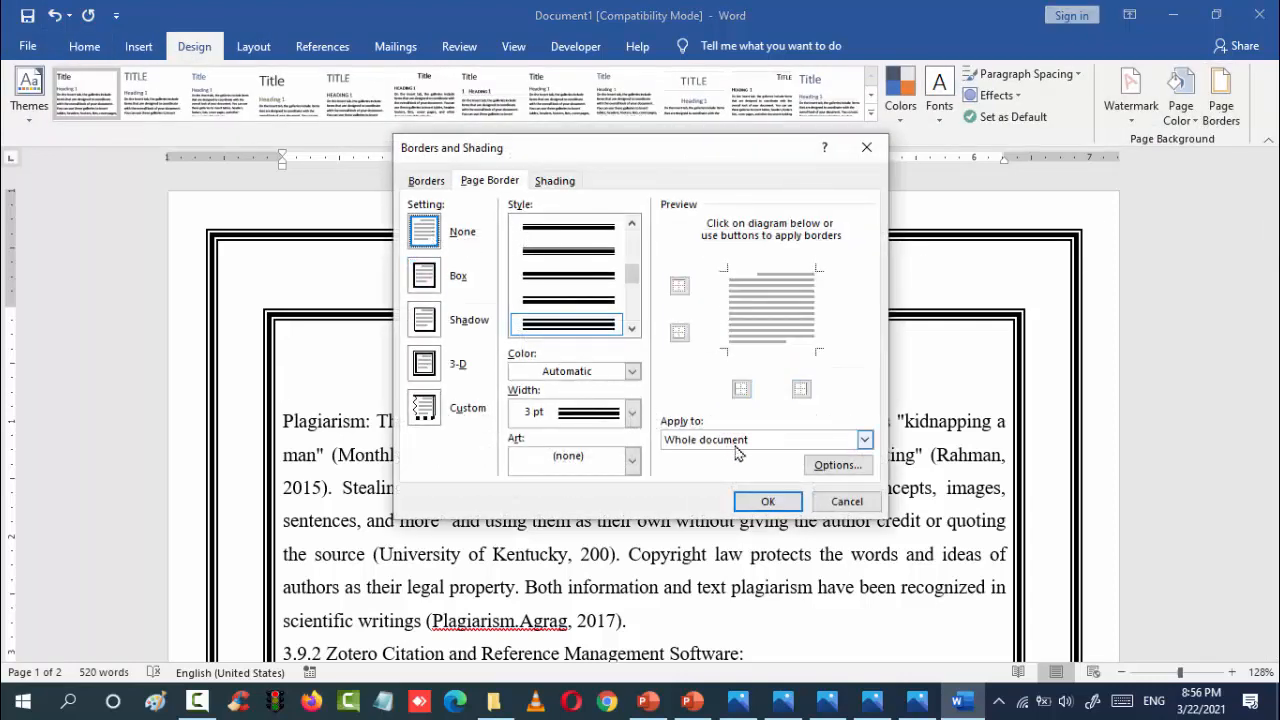
pyautogui.click(760, 500)
pyautogui.scroll(-10, 551, 351)
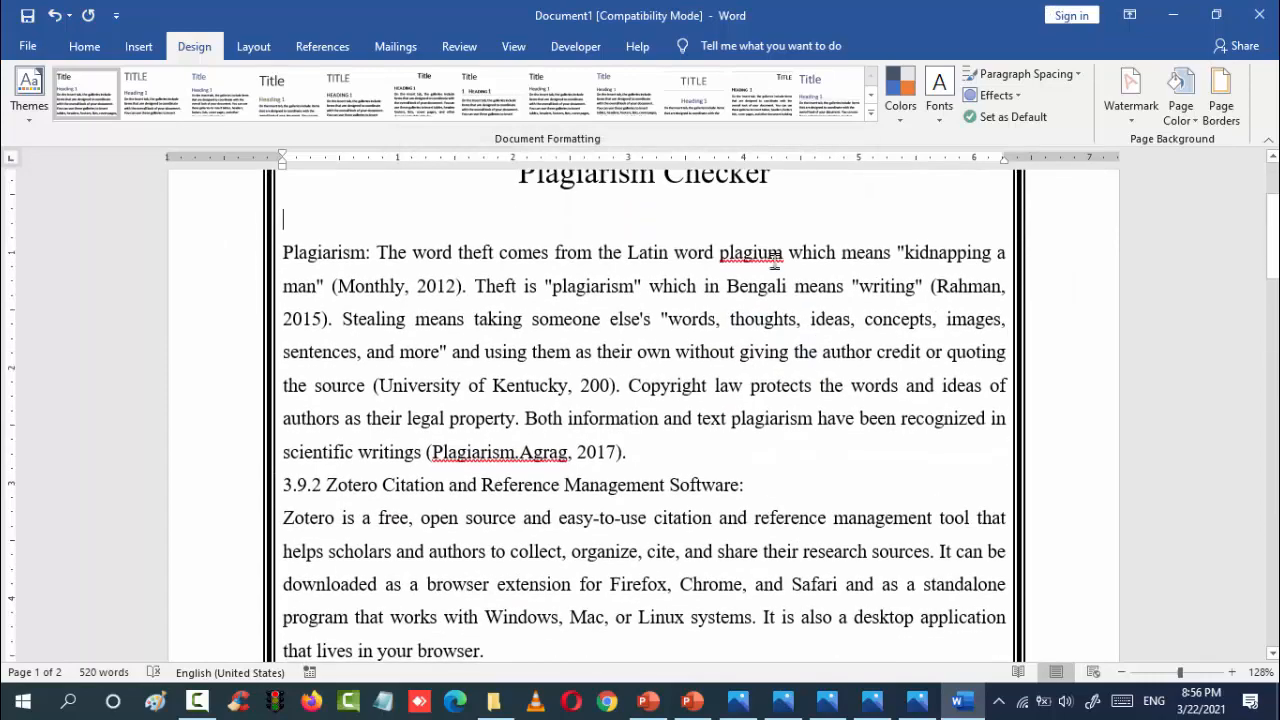
pyautogui.scroll(-6, 449, 384)
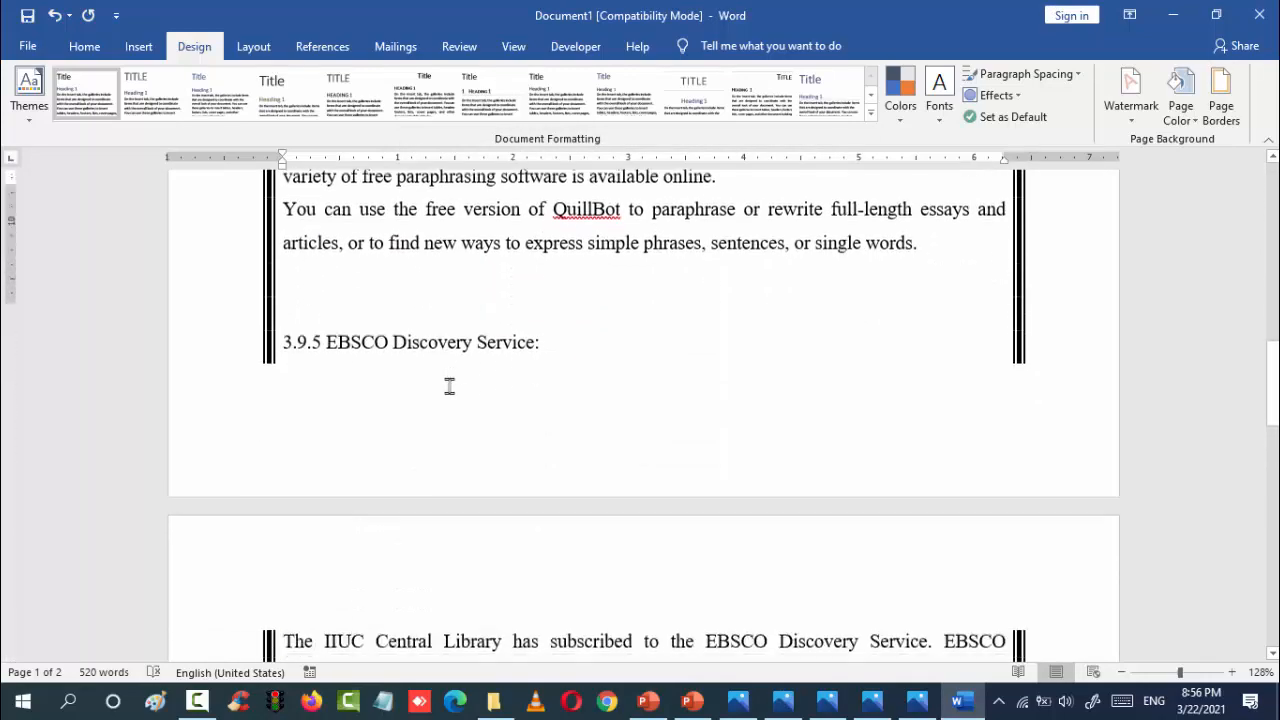
pyautogui.scroll(15, 603, 383)
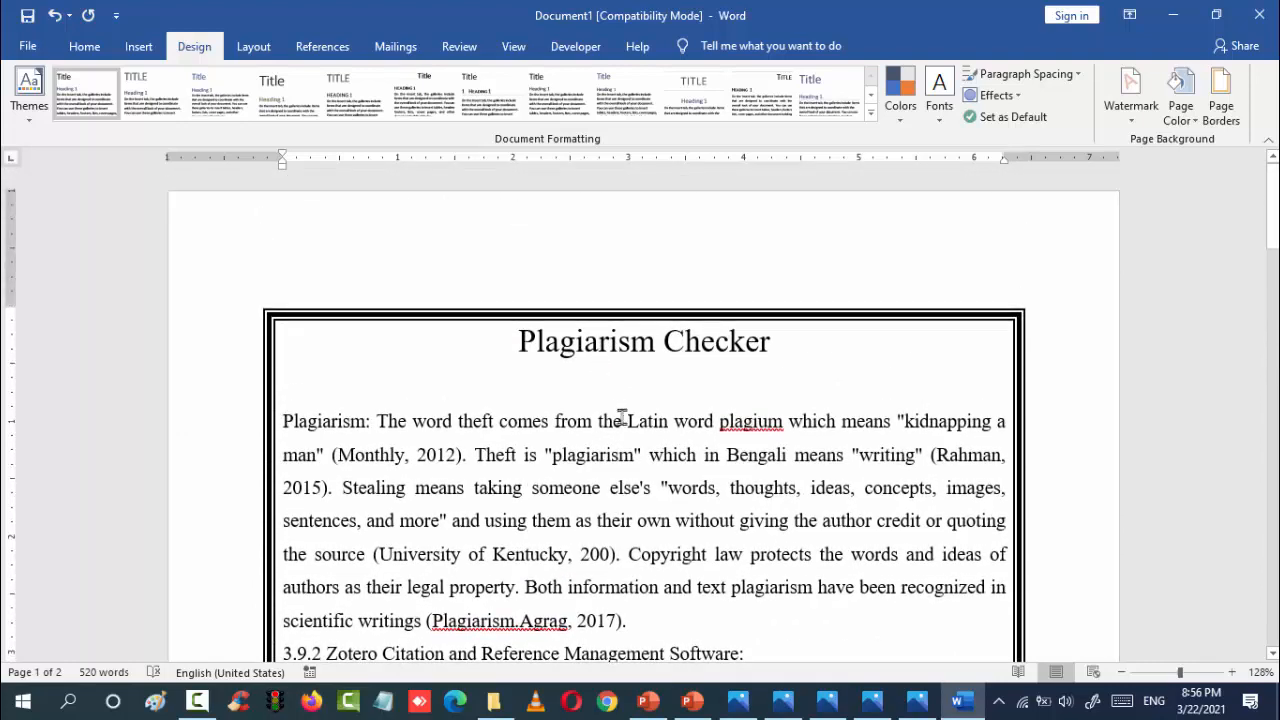
# - Change the box border around the document's text to the thin single solid line style
pyautogui.click(84, 48)
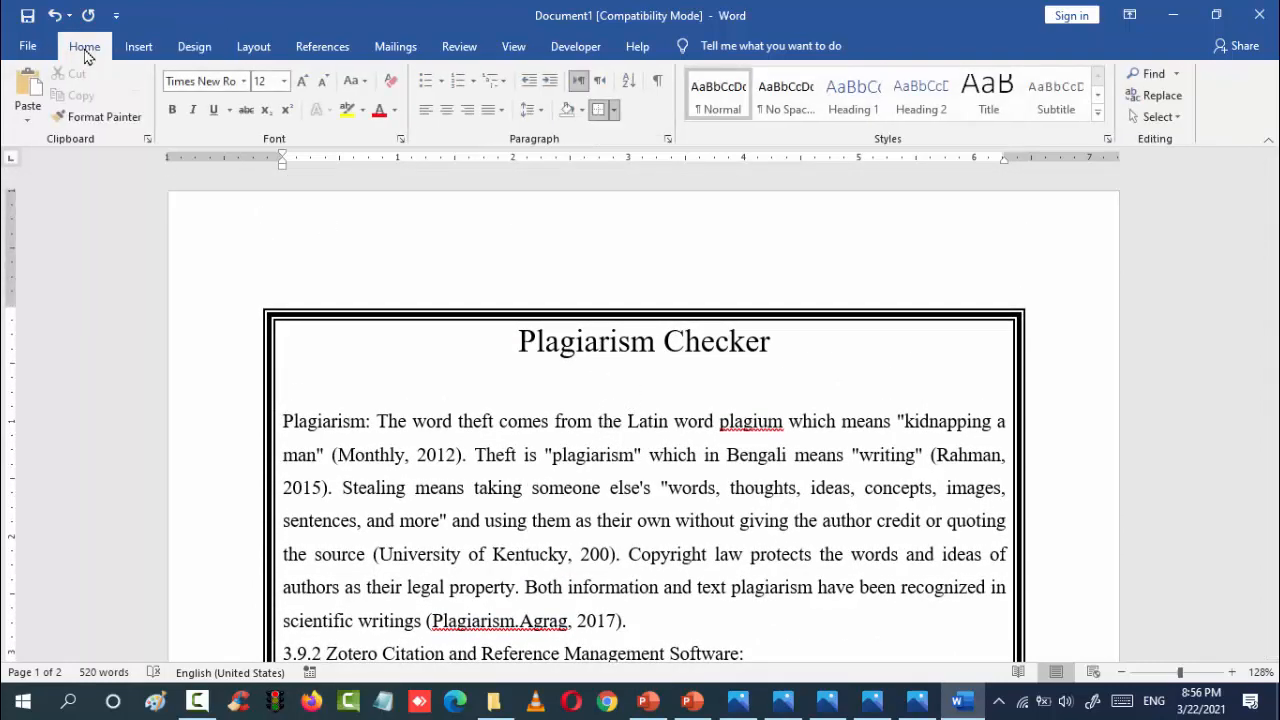
pyautogui.click(614, 110)
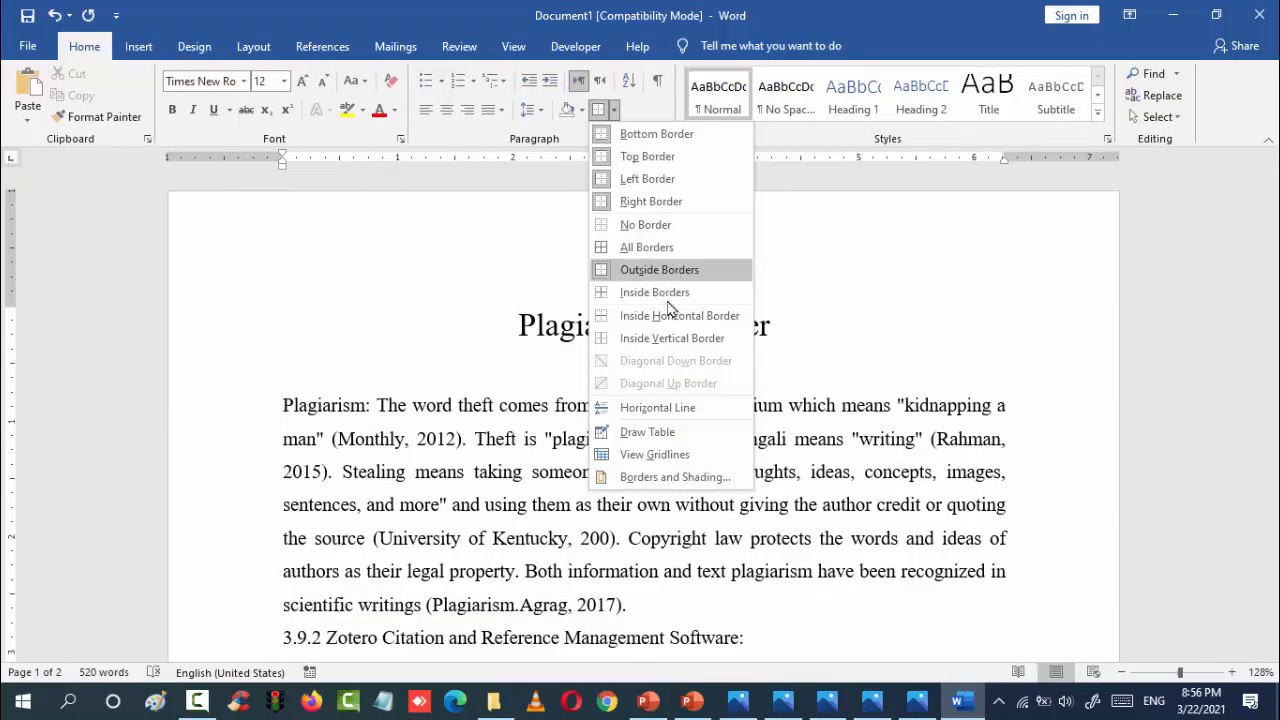
pyautogui.click(676, 478)
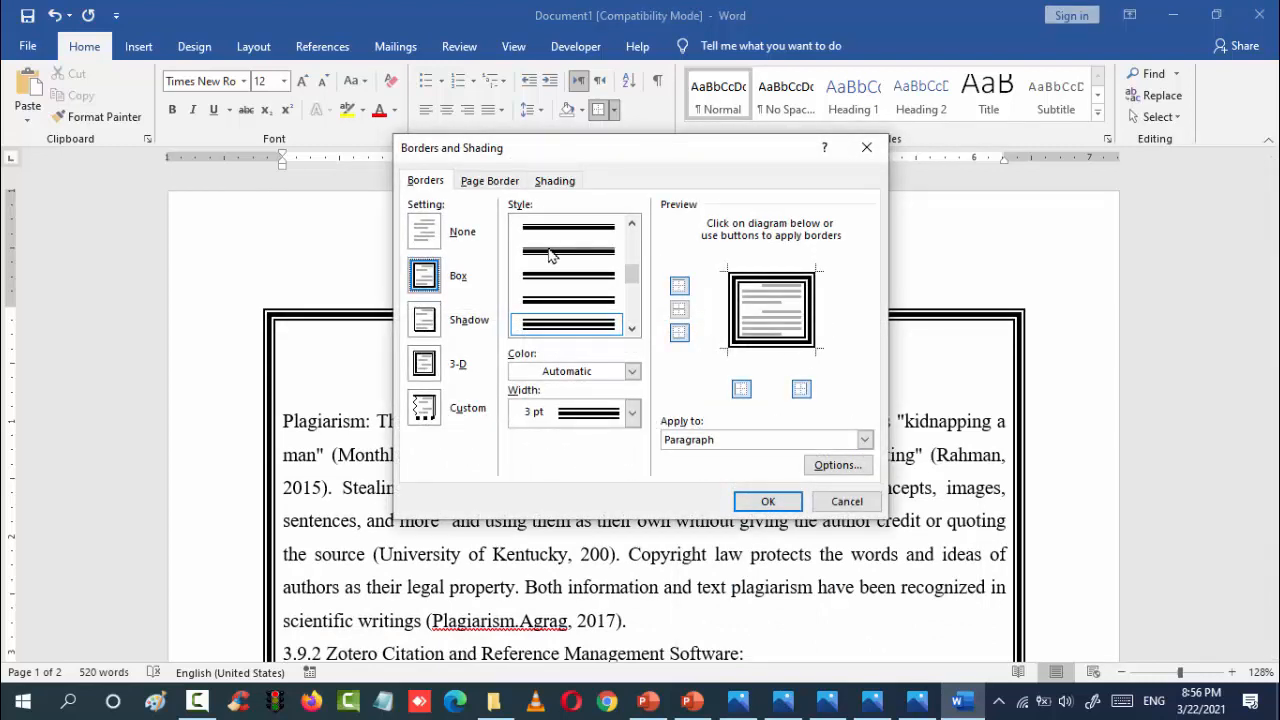
pyautogui.click(632, 414)
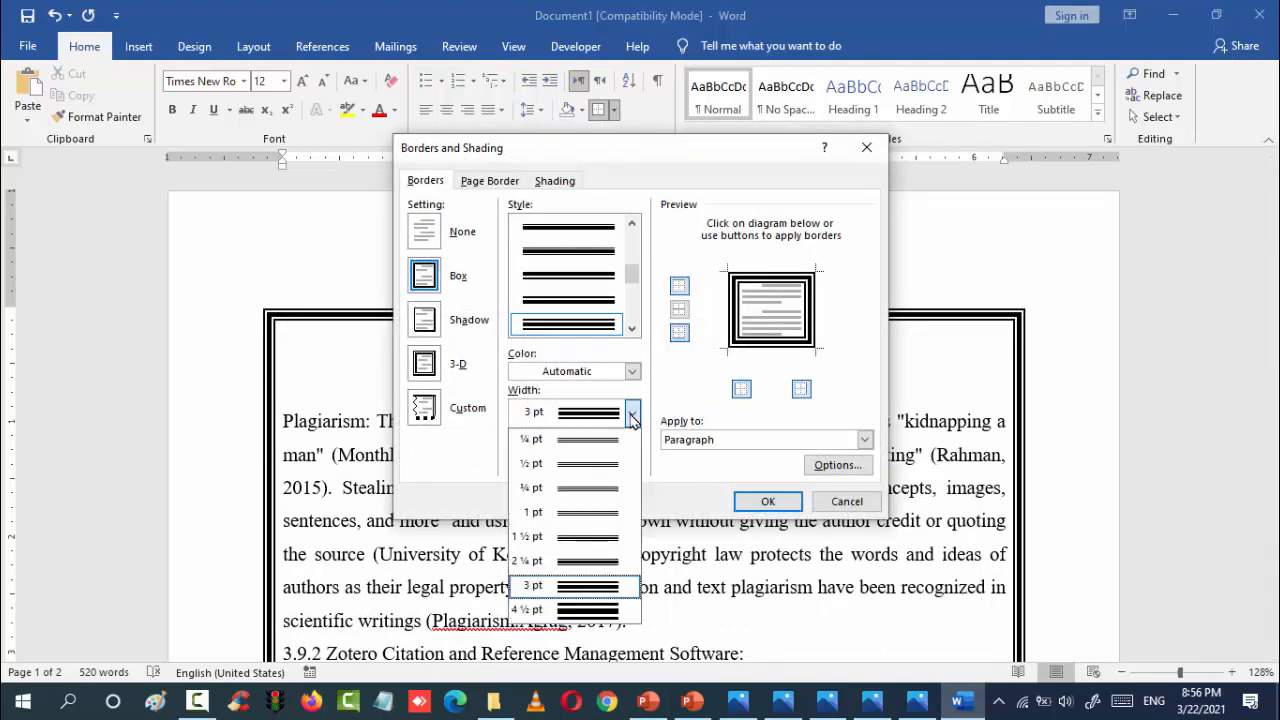
pyautogui.click(590, 439)
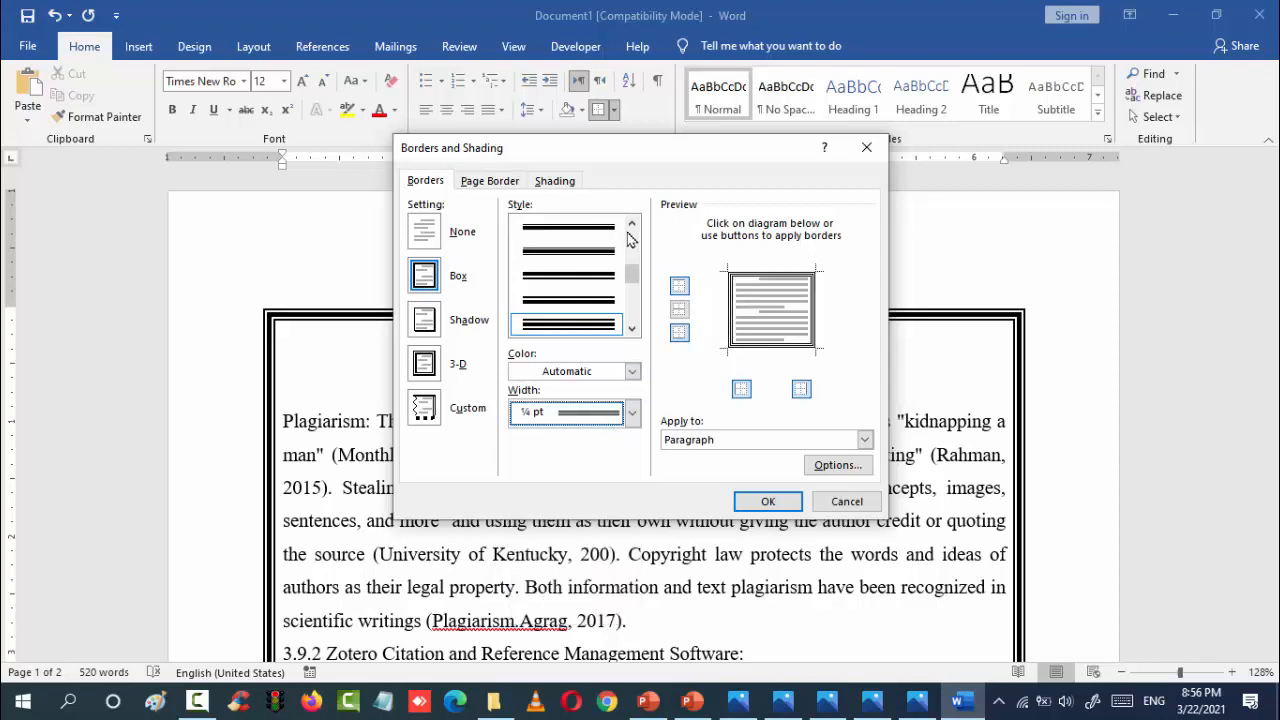
pyautogui.moveTo(631, 272); pyautogui.dragTo(636, 228)
pyautogui.click(566, 226)
pyautogui.click(763, 502)
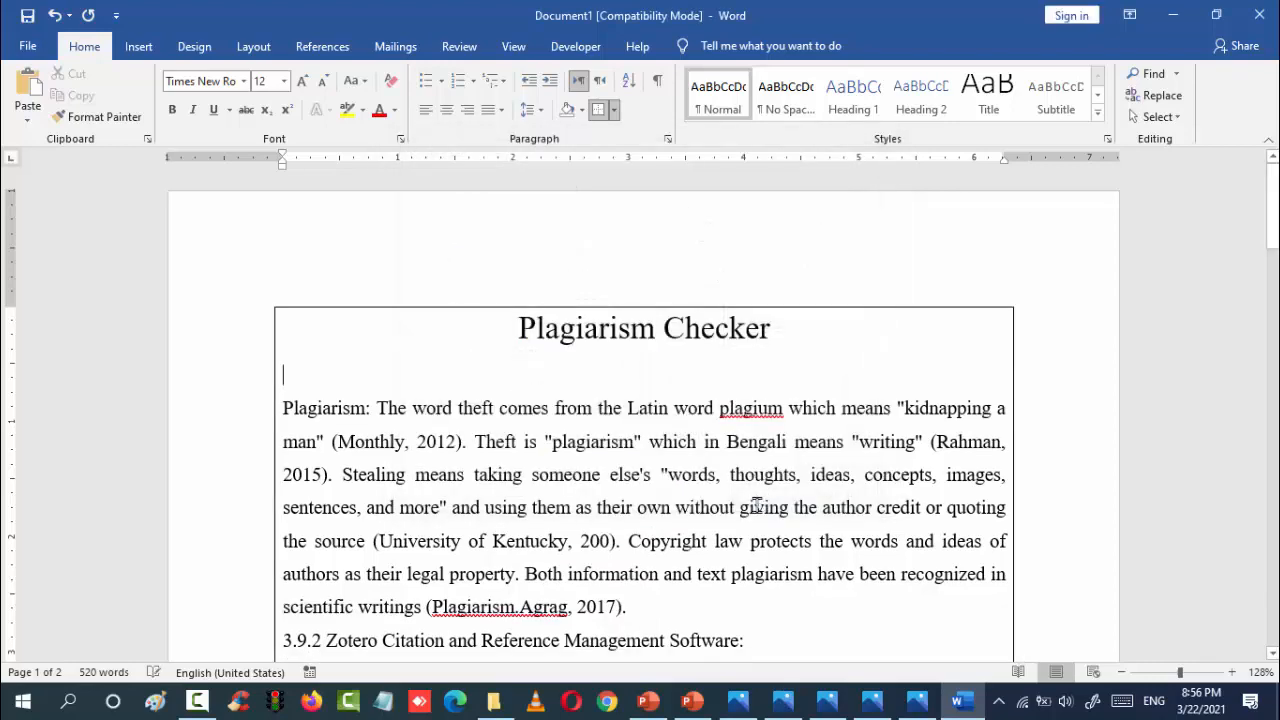
# - Try a page break before the "3.9.5 EBSCO Discovery Service:" heading and undo it
pyautogui.scroll(-13, 792, 425)
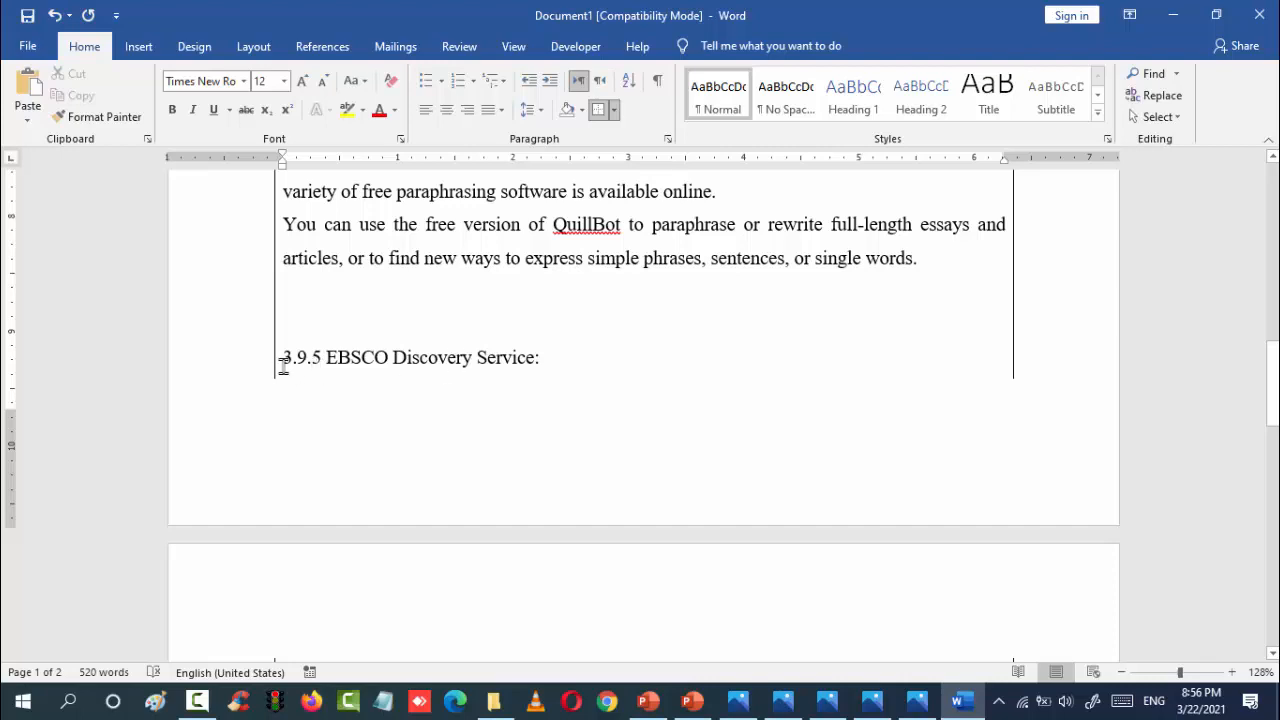
pyautogui.hotkey('ctrl', 'Return')
pyautogui.scroll(4, 323, 392)
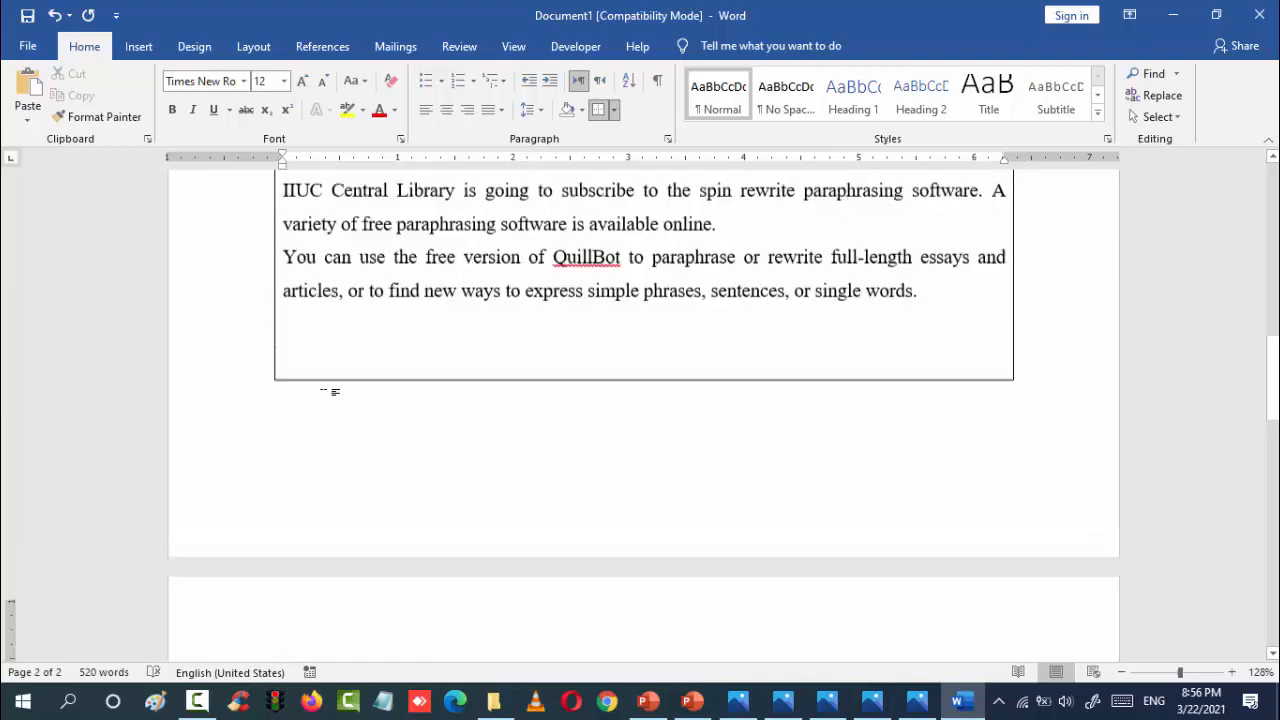
pyautogui.scroll(-2, 326, 511)
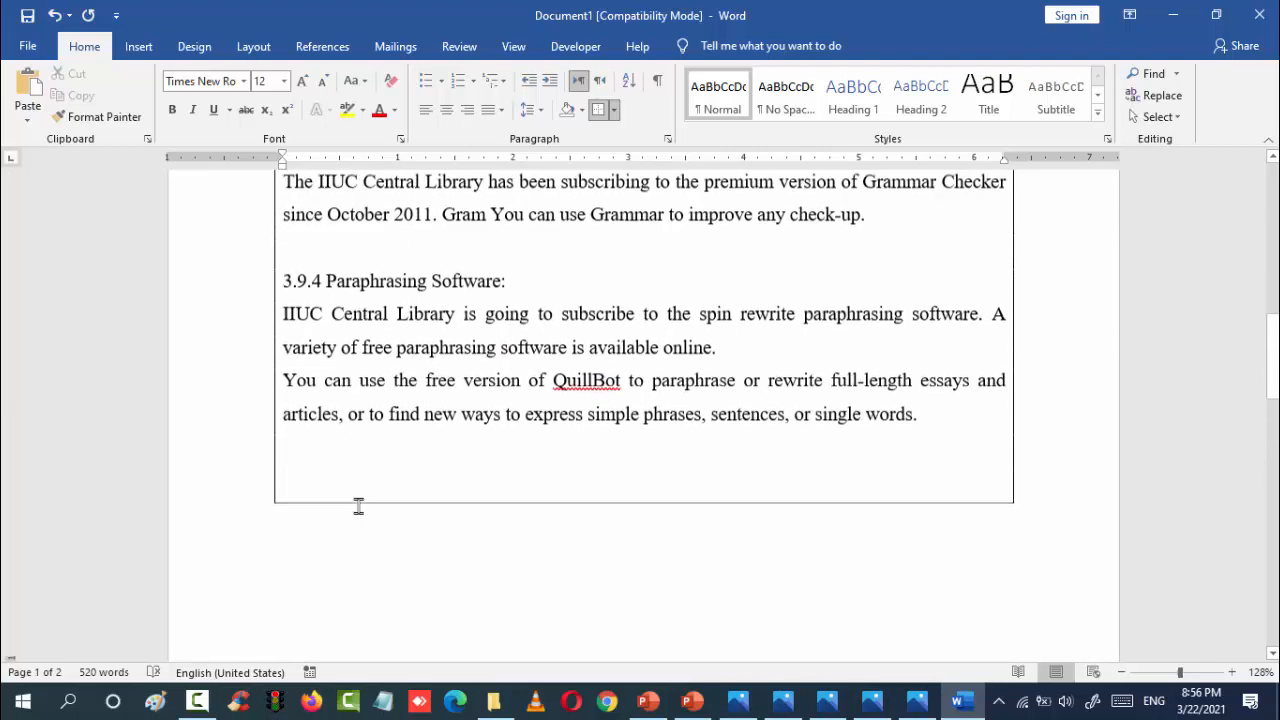
pyautogui.hotkey('ctrl', 'z')
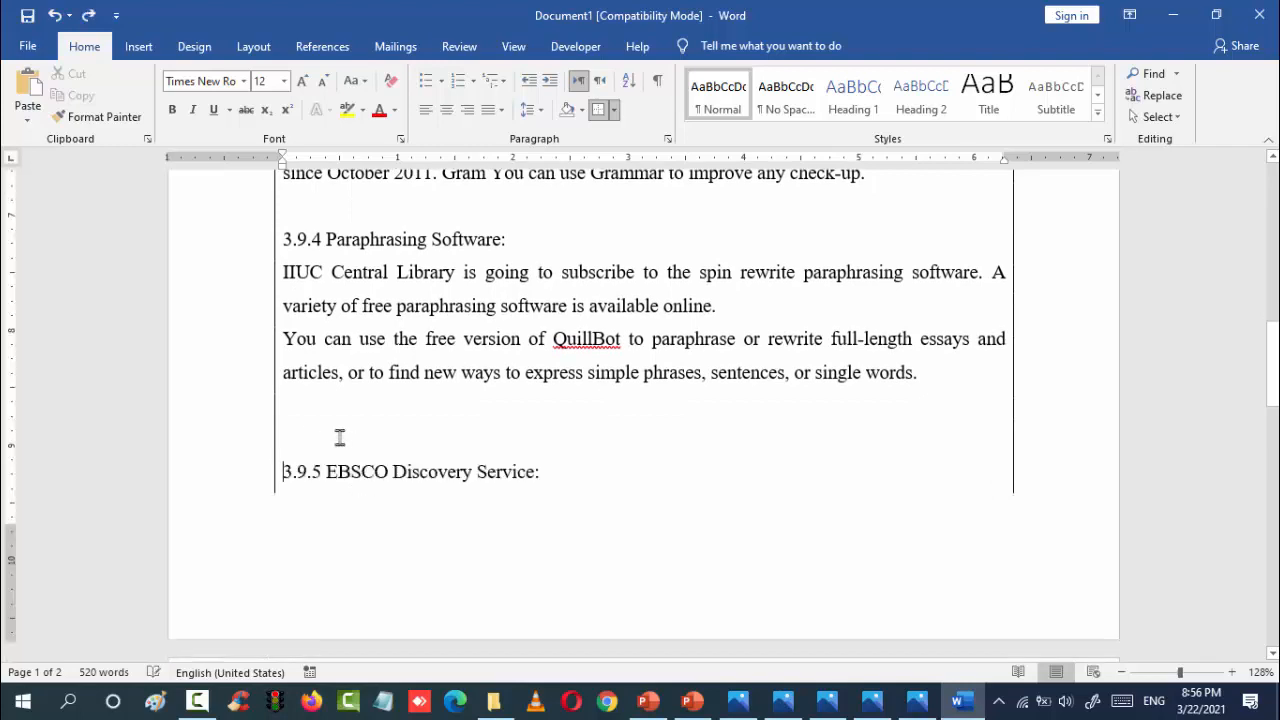
# - Insert a page break before the "3.9.5 EBSCO Discovery Service:" heading so it starts on page 2
pyautogui.scroll(-3, 317, 447)
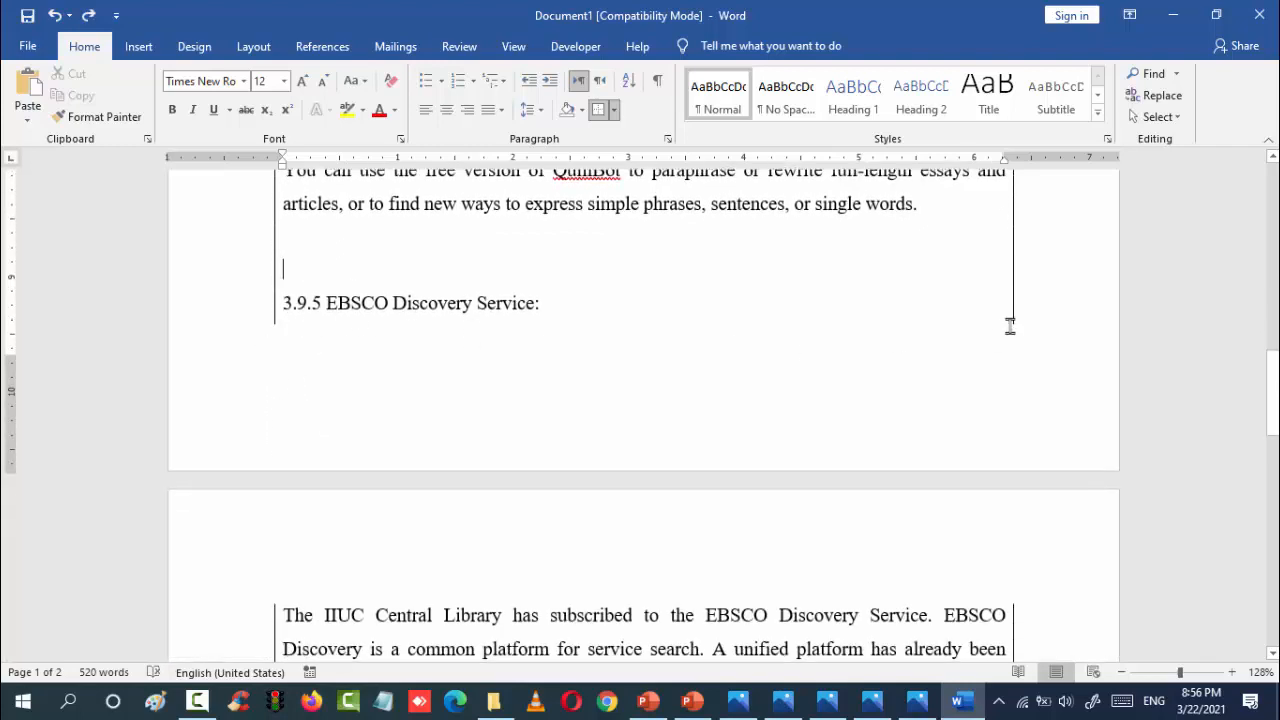
pyautogui.scroll(-7, 776, 378)
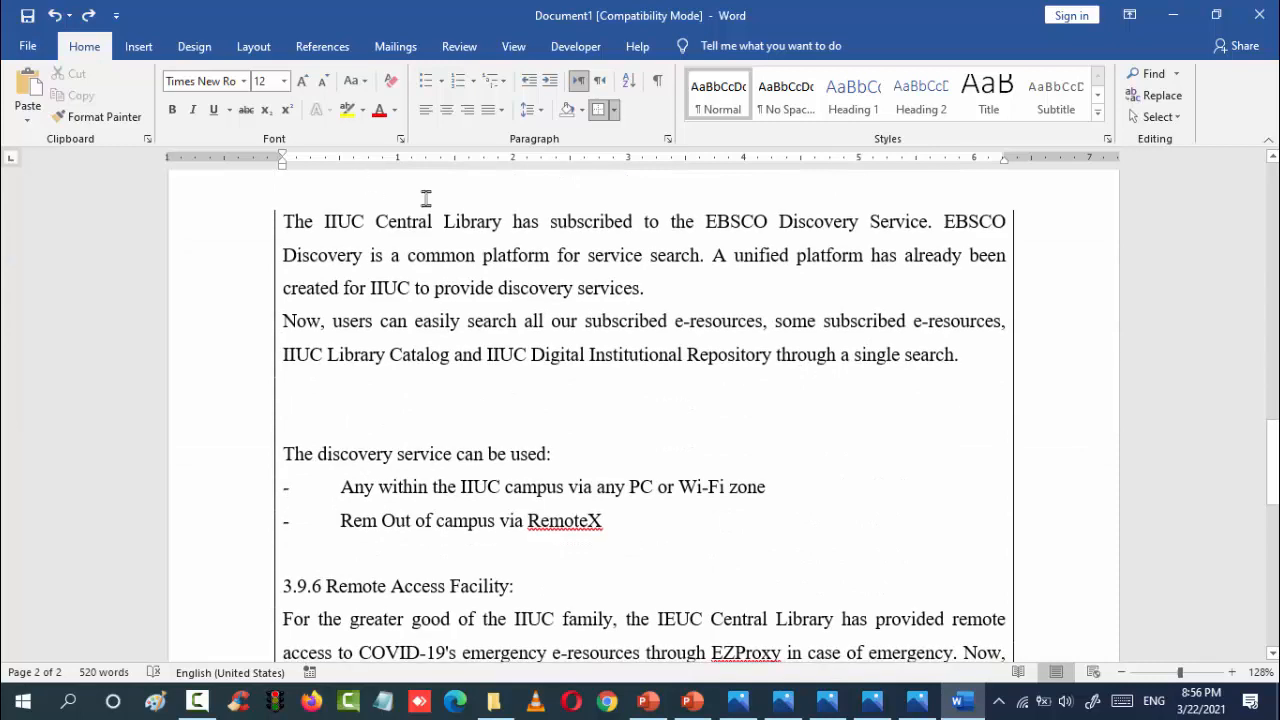
pyautogui.scroll(3, 450, 270)
pyautogui.scroll(5, 470, 342)
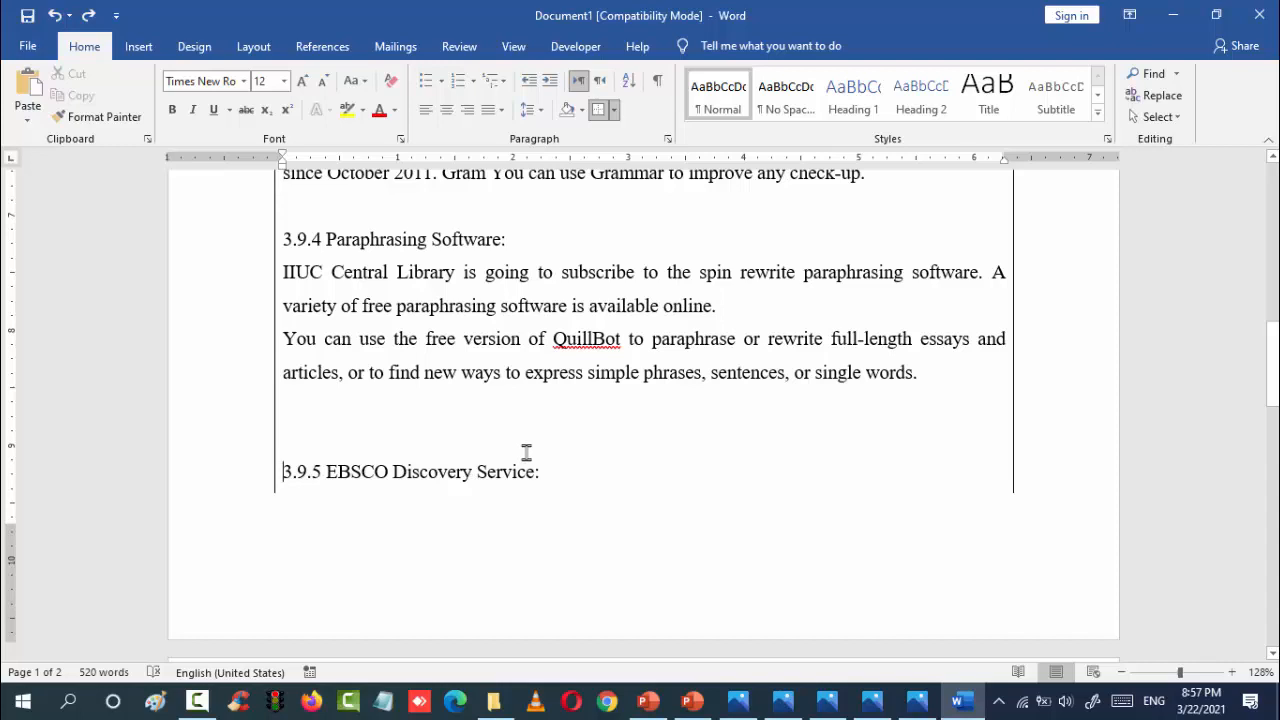
pyautogui.hotkey('ctrl', 'Return')
pyautogui.scroll(3, 537, 449)
pyautogui.scroll(-4, 590, 369)
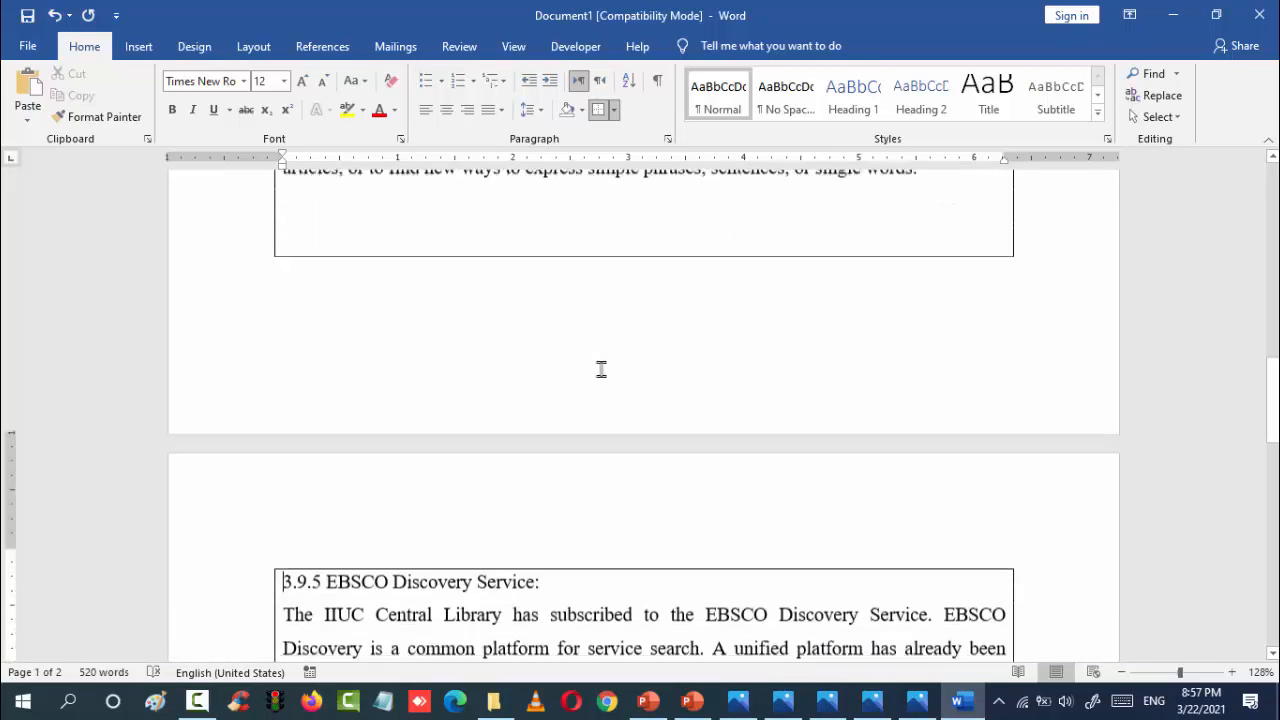
# - Add a third page by inserting a page break after the document's last line, "Stay at home and use the facilities of IIUC Central Library"
pyautogui.scroll(-10, 601, 369)
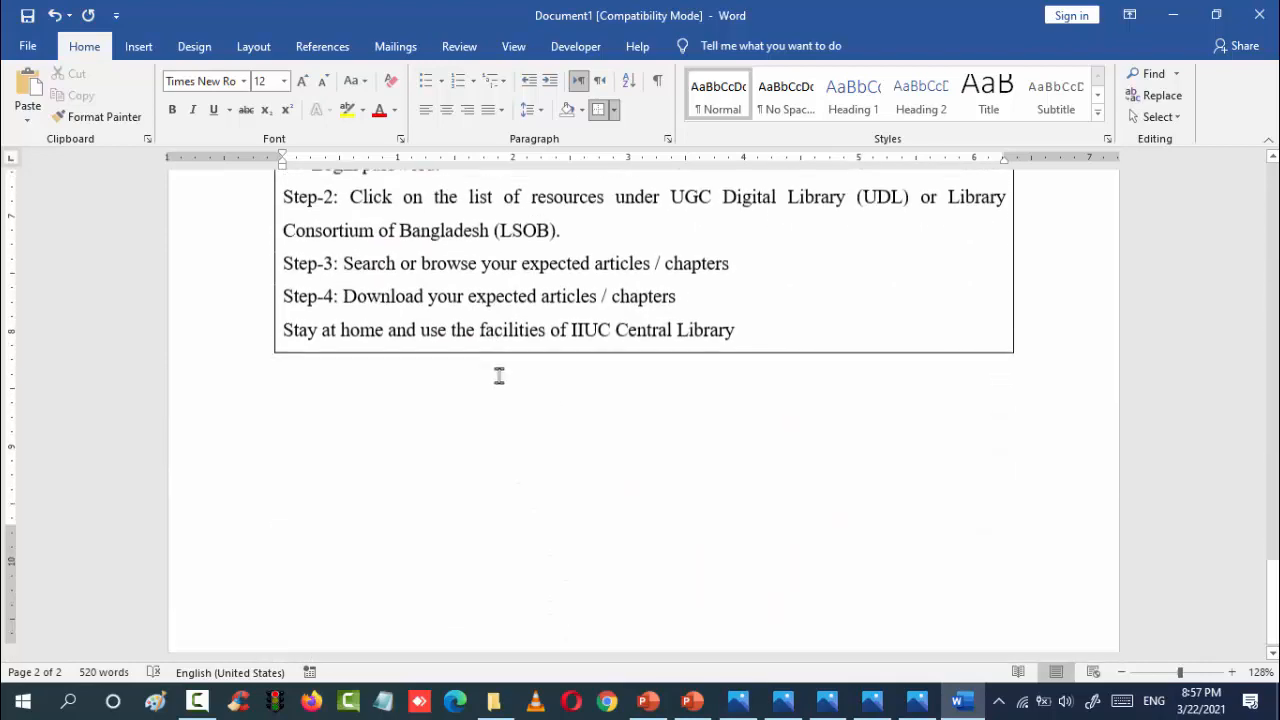
pyautogui.scroll(1, 690, 335)
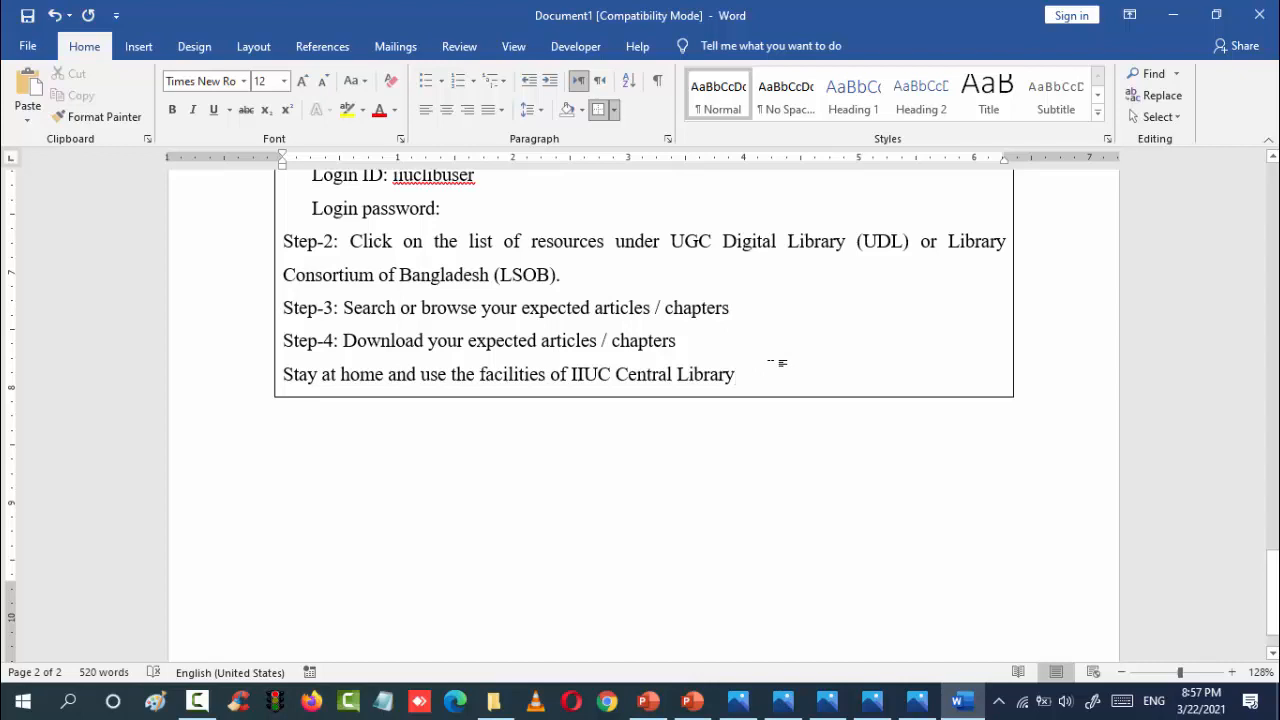
pyautogui.click(782, 363)
pyautogui.hotkey('ctrl', 'Return')
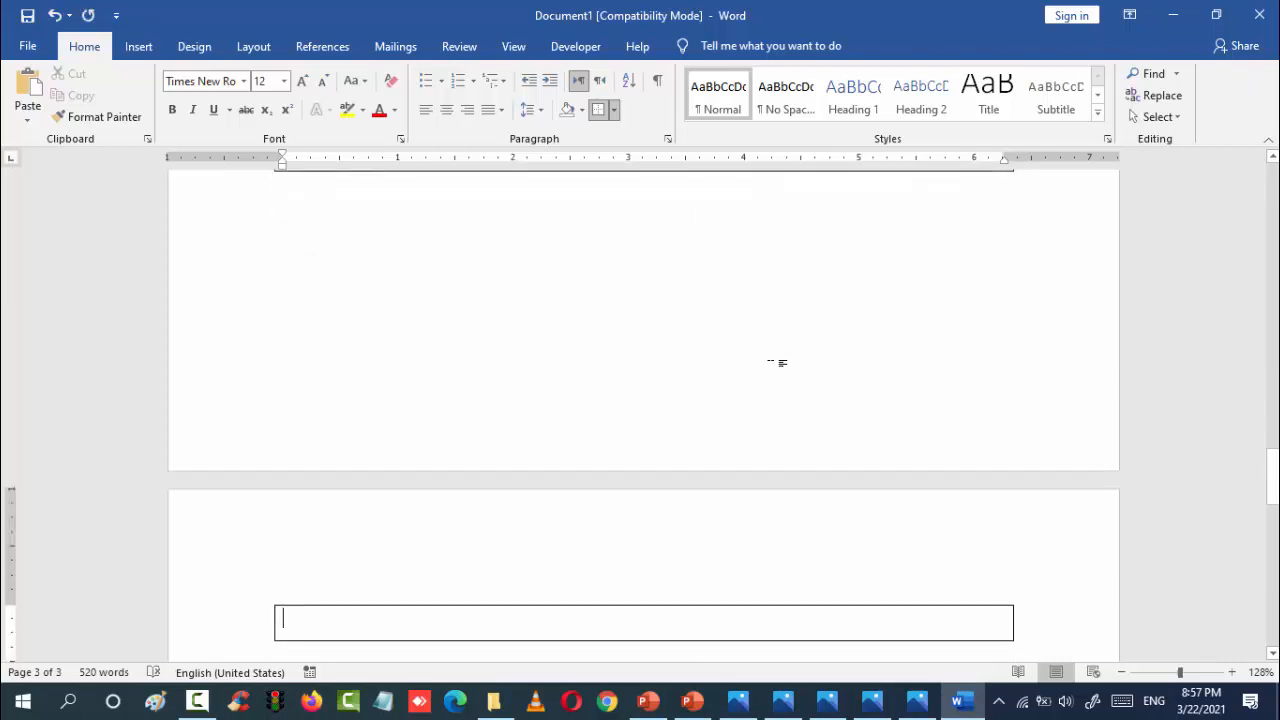
# - Enter the filler lines "Dfsdfljasdlkf" and "Dasjflksdjflksdajlk" on the third page, followed by a few blank lines
pyautogui.write('dfsdfljasdlkf')
pyautogui.press('Return')
pyautogui.write('dasjf')
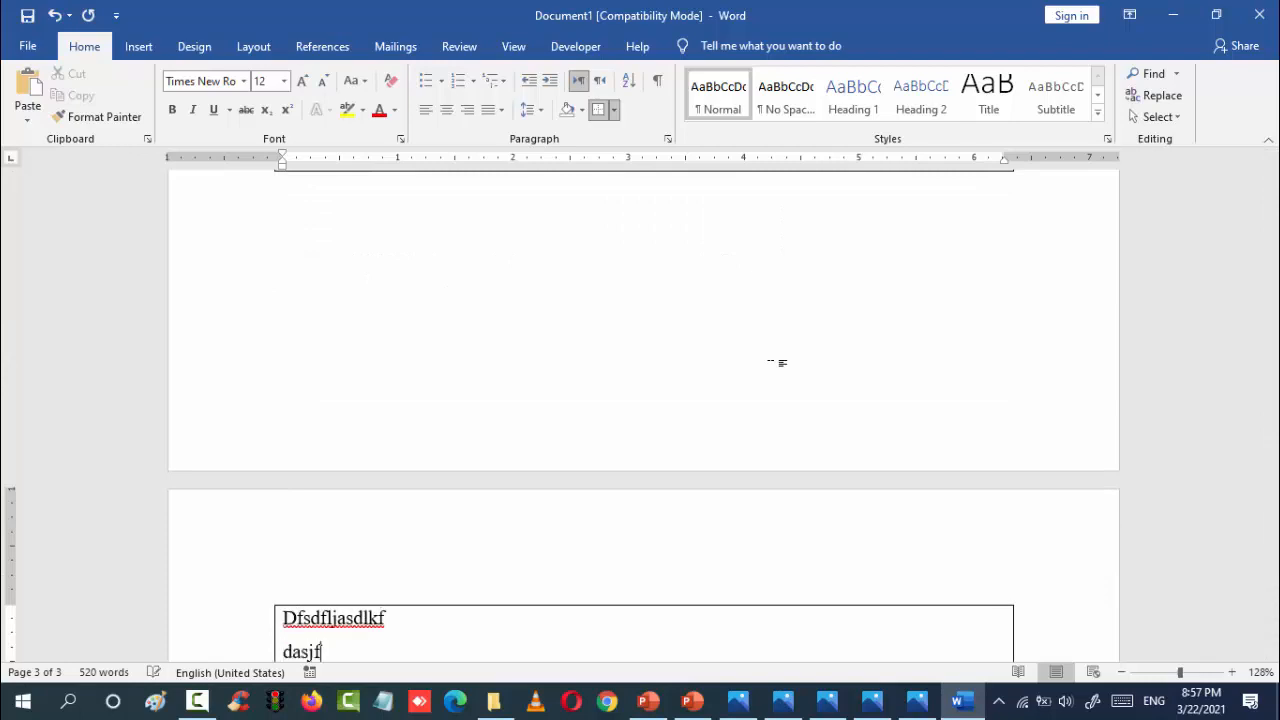
pyautogui.write('lksdjflksdajlk')
pyautogui.press('Return')
pyautogui.press('Return')
pyautogui.press('Return')
pyautogui.scroll(-3, 777, 363)
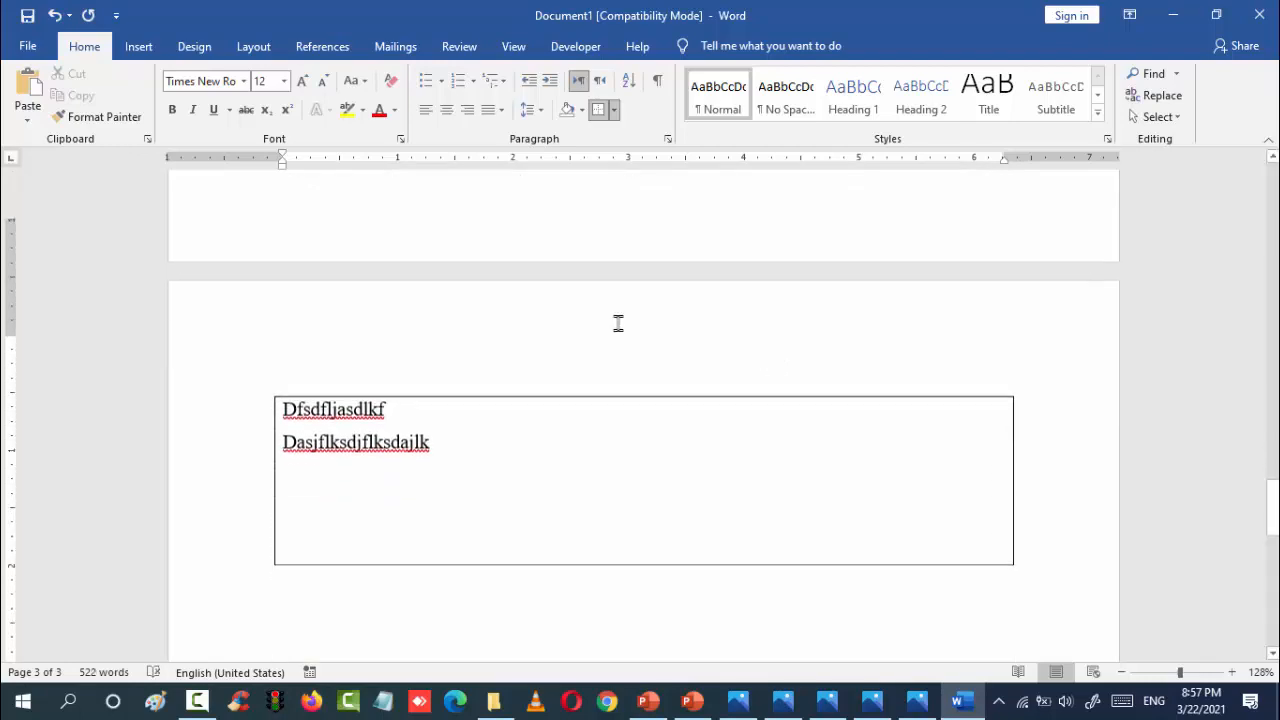
# - Copy the two filler lines on the third page and paste them repeatedly to fill more of the page
pyautogui.click(300, 400)
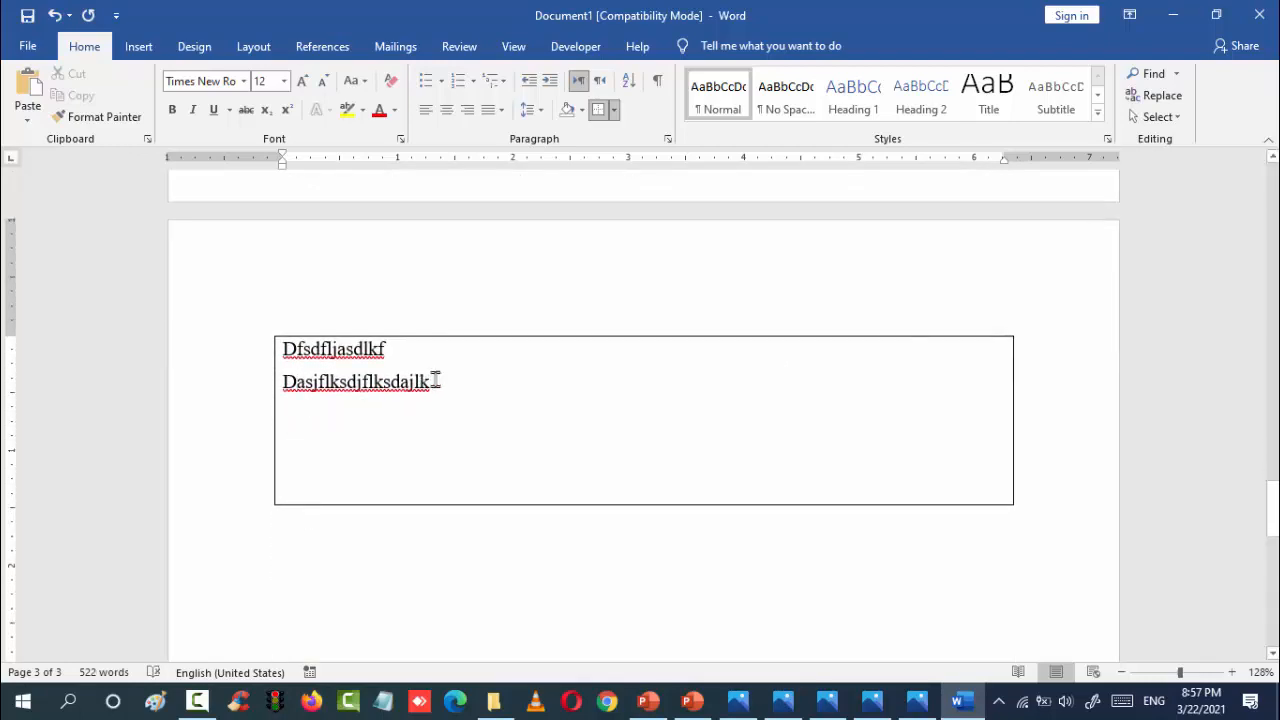
pyautogui.moveTo(434, 378); pyautogui.dragTo(280, 368)
pyautogui.hotkey('ctrl', 'c')
pyautogui.hotkey('ctrl', 'v')
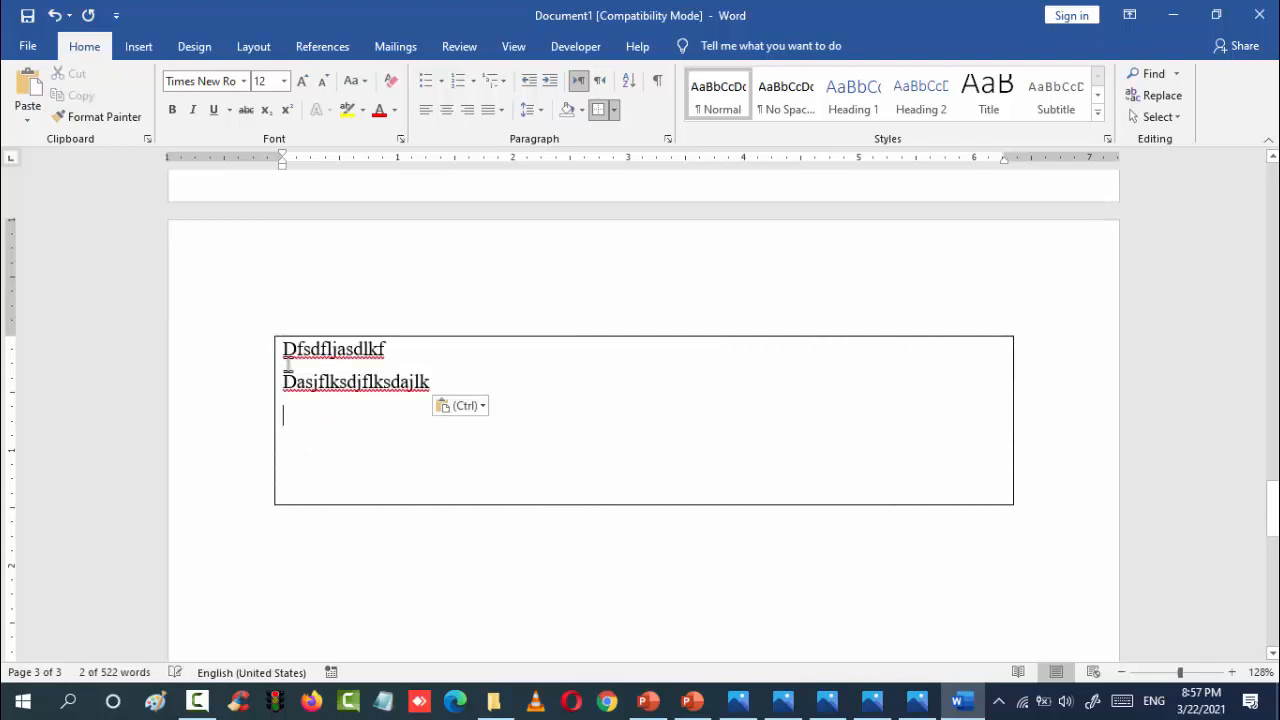
pyautogui.hotkey('ctrl', 'v')
pyautogui.hotkey('ctrl', 'v')
pyautogui.hotkey('ctrl', 'v')
pyautogui.hotkey('ctrl', 'v')
pyautogui.scroll(-2, 575, 495)
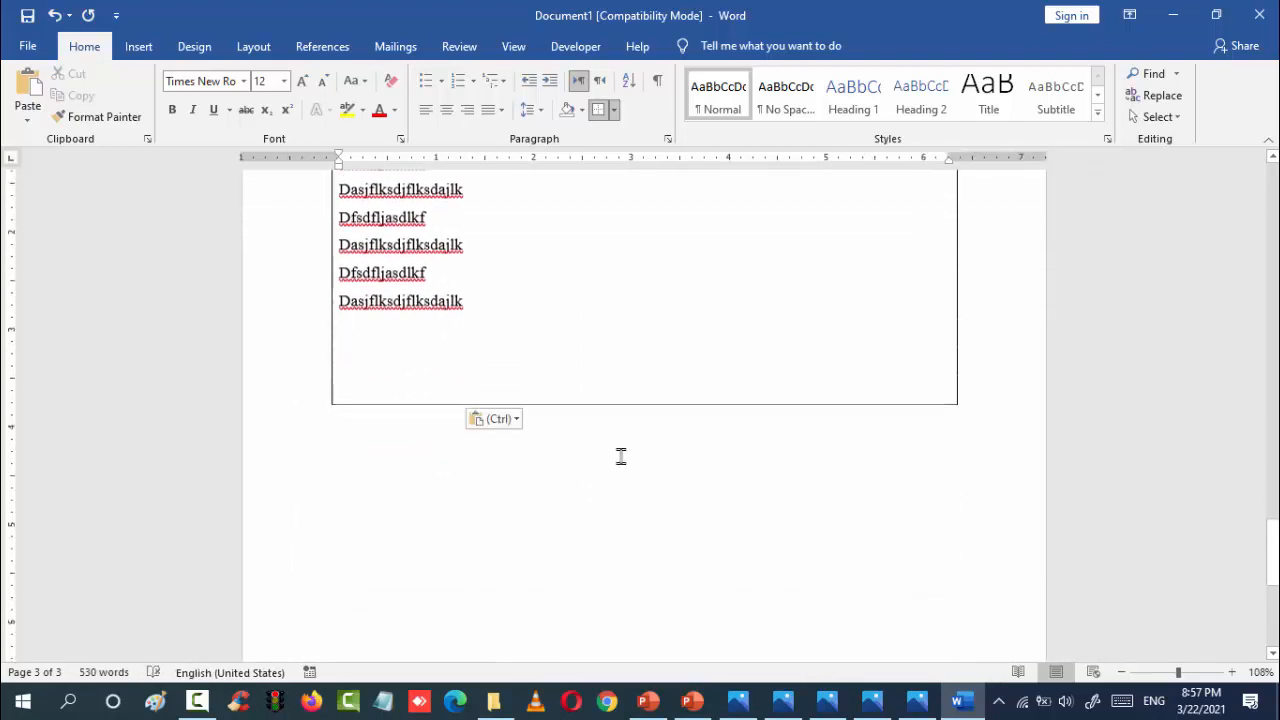
pyautogui.hotkey('ctrl', 'v')
pyautogui.hotkey('ctrl', 'v')
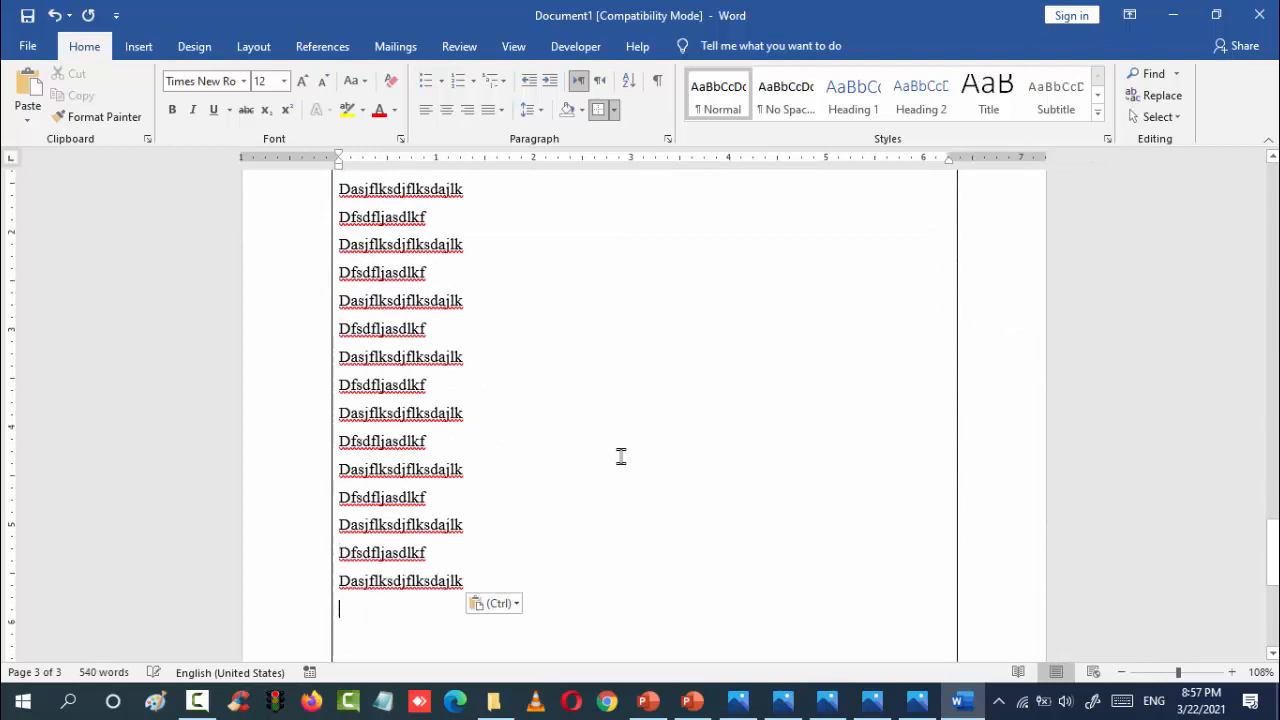
pyautogui.scroll(-9, 621, 457)
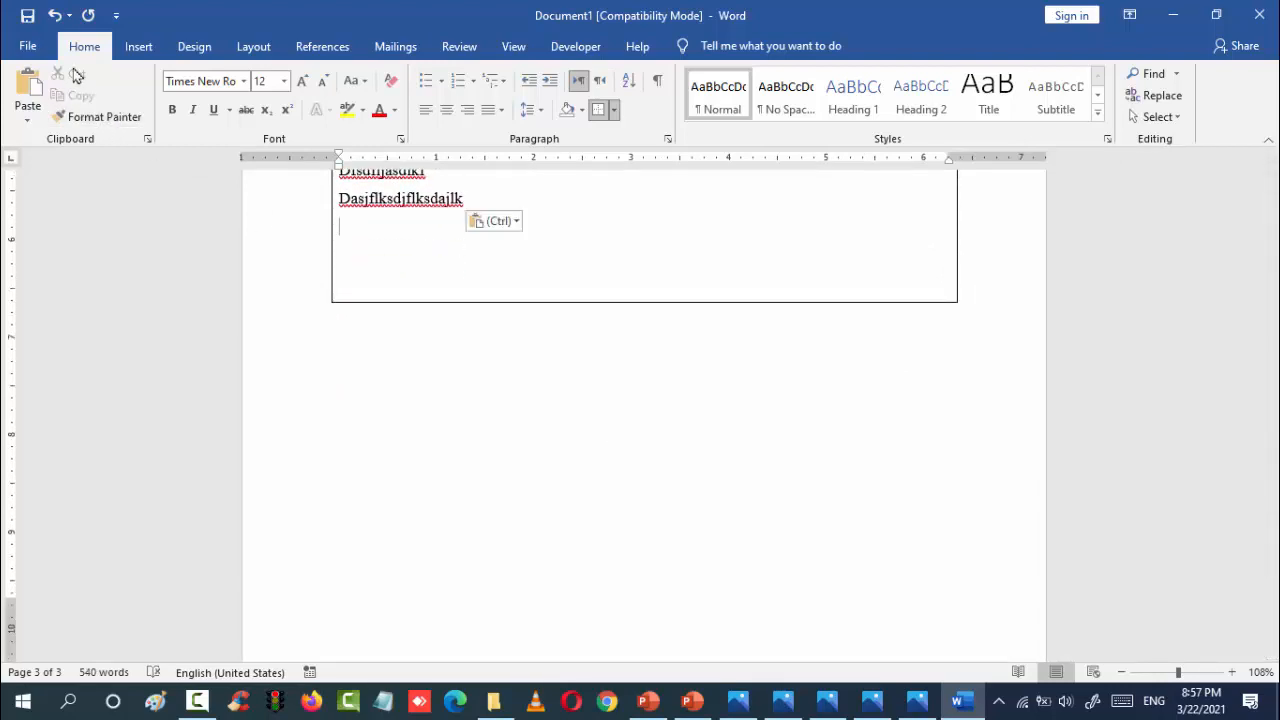
# - Apply a box border in the thick-and-thin line style, 3 pt wide, to the text on the third page
pyautogui.scroll(10, 600, 455)
pyautogui.scroll(15, 834, 500)
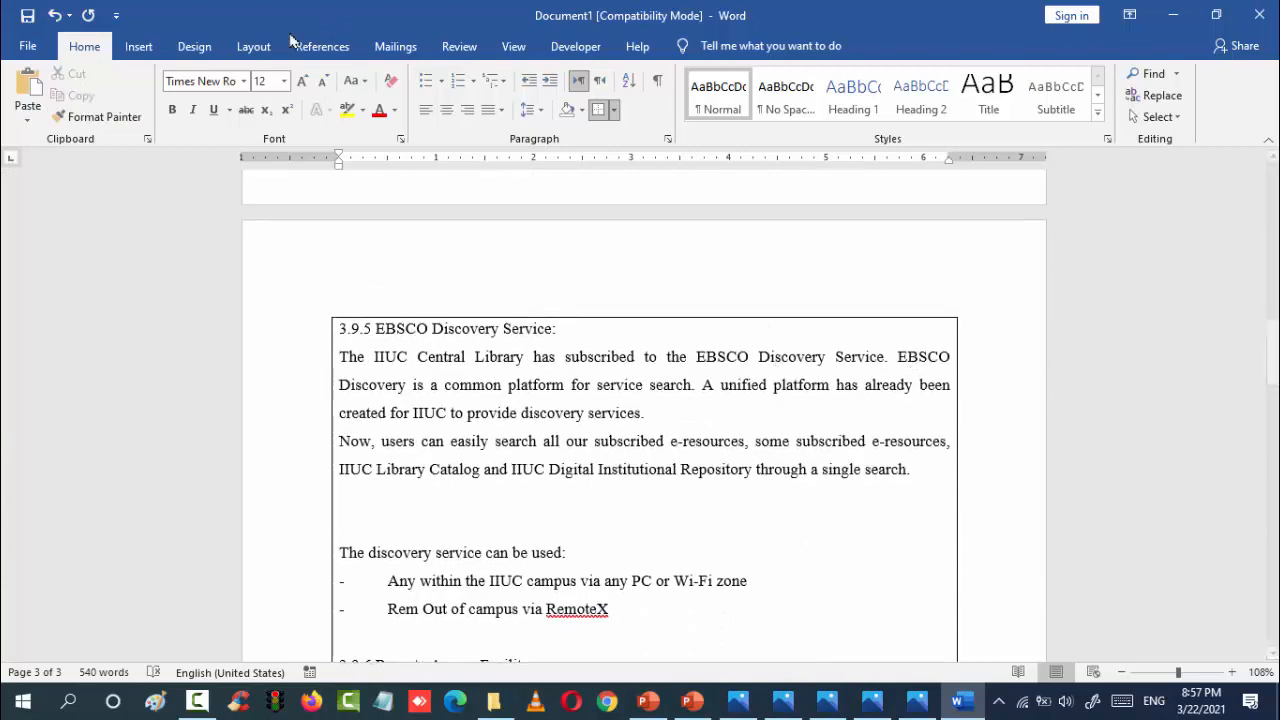
pyautogui.click(615, 115)
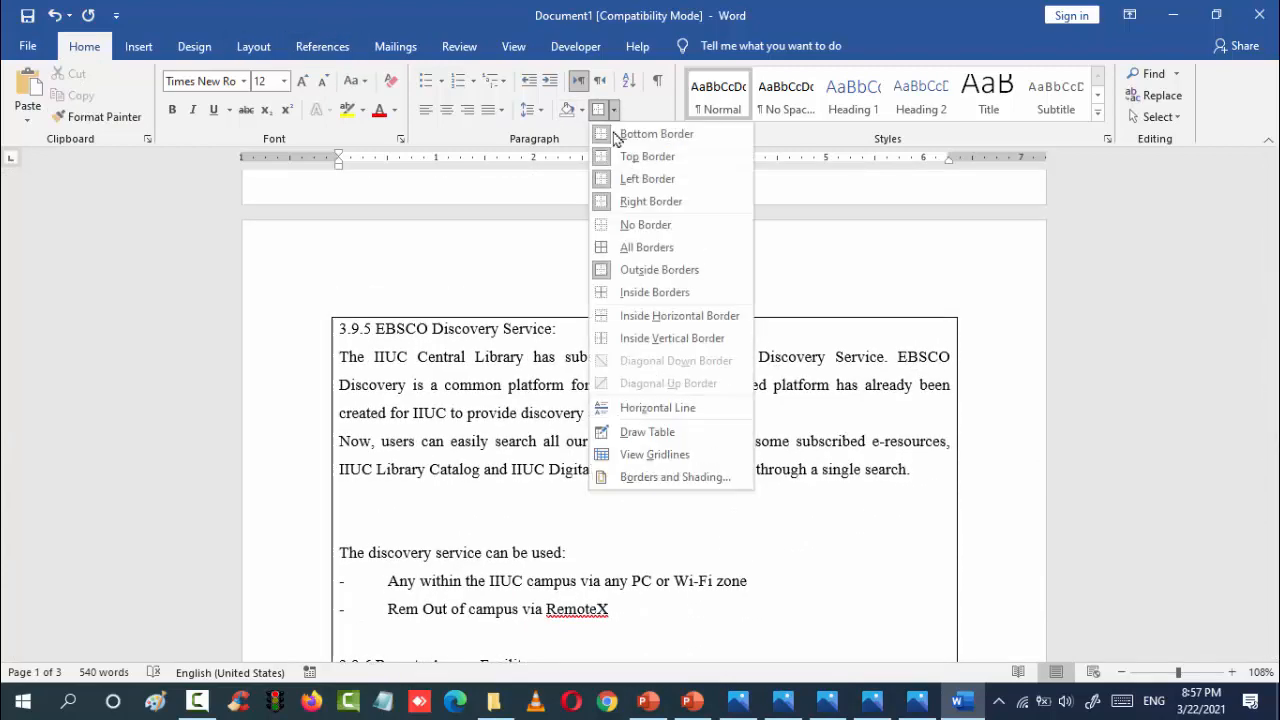
pyautogui.click(658, 484)
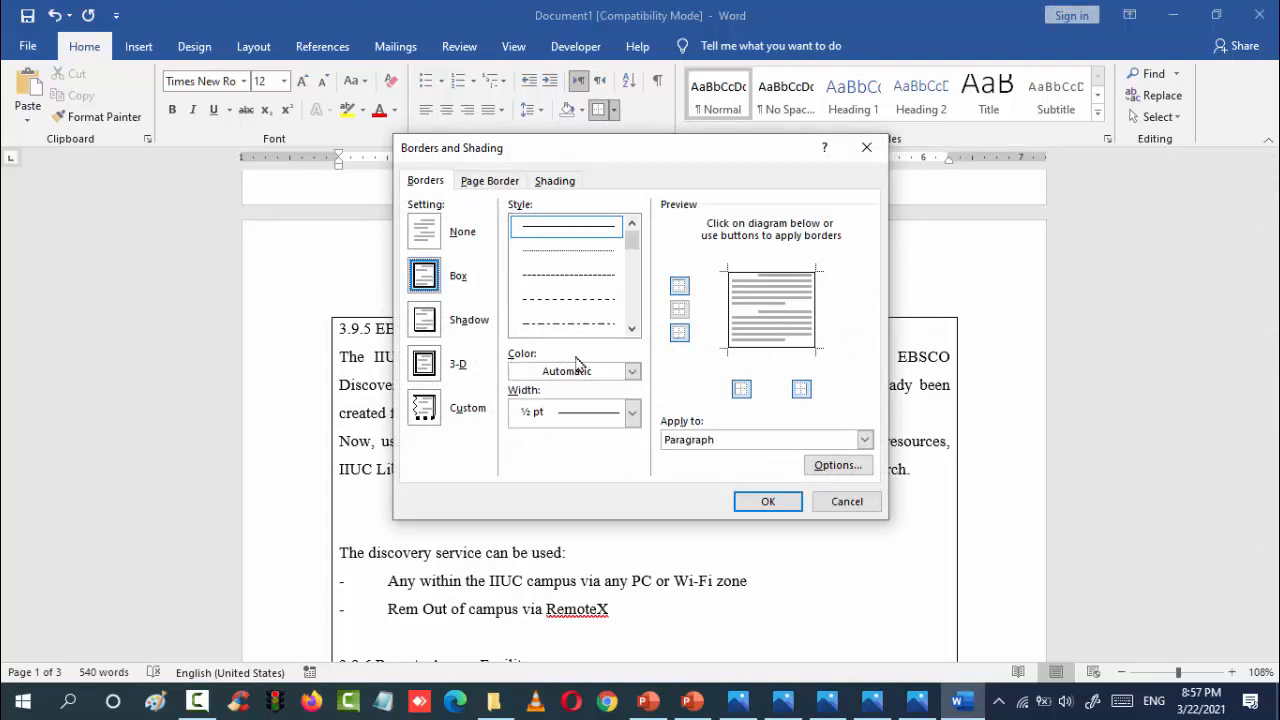
pyautogui.moveTo(634, 254); pyautogui.dragTo(603, 285)
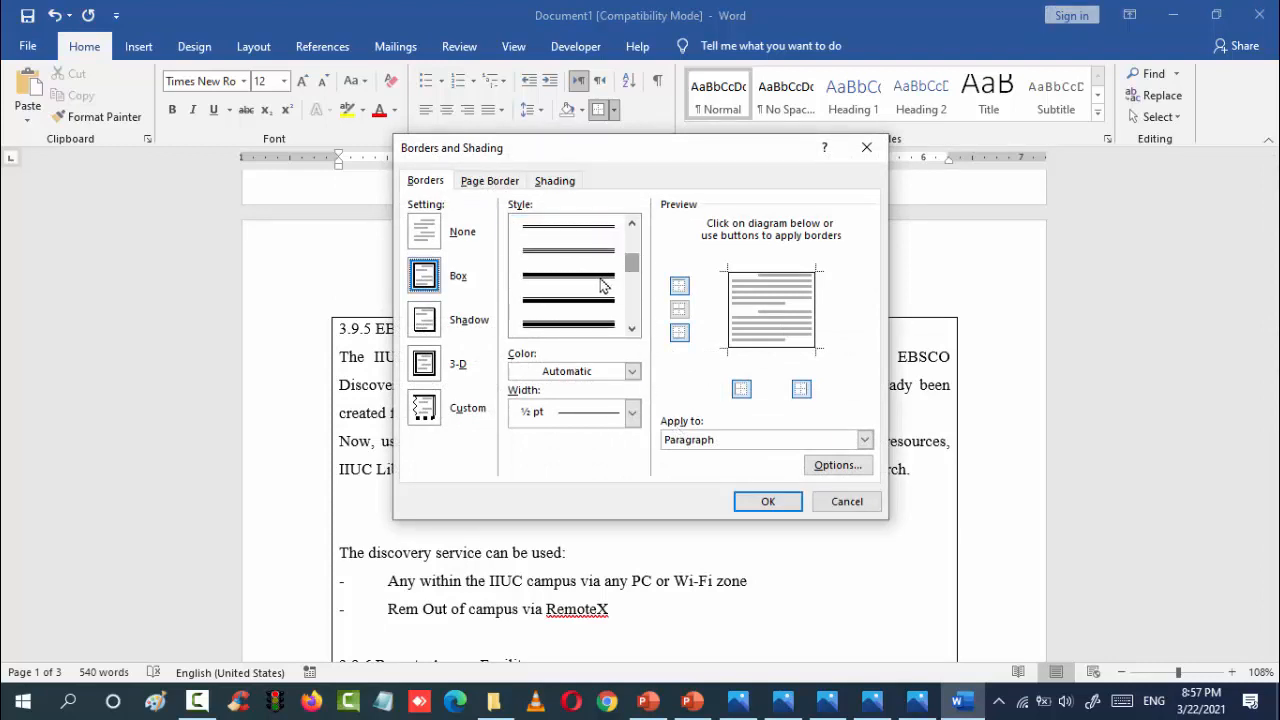
pyautogui.click(587, 285)
pyautogui.click(778, 505)
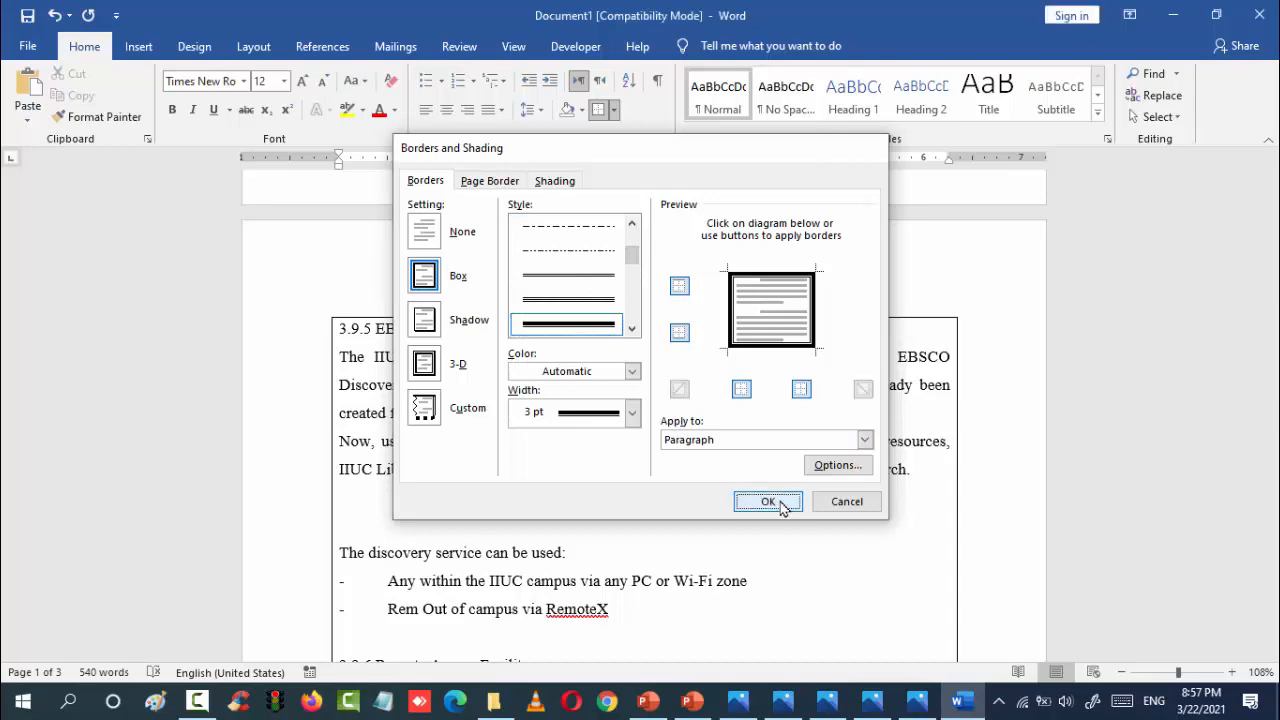
# - Apply a box border in the diagonal-striped line style, 3 pt wide, to the text on the second page
pyautogui.scroll(10, 949, 429)
pyautogui.scroll(12, 453, 226)
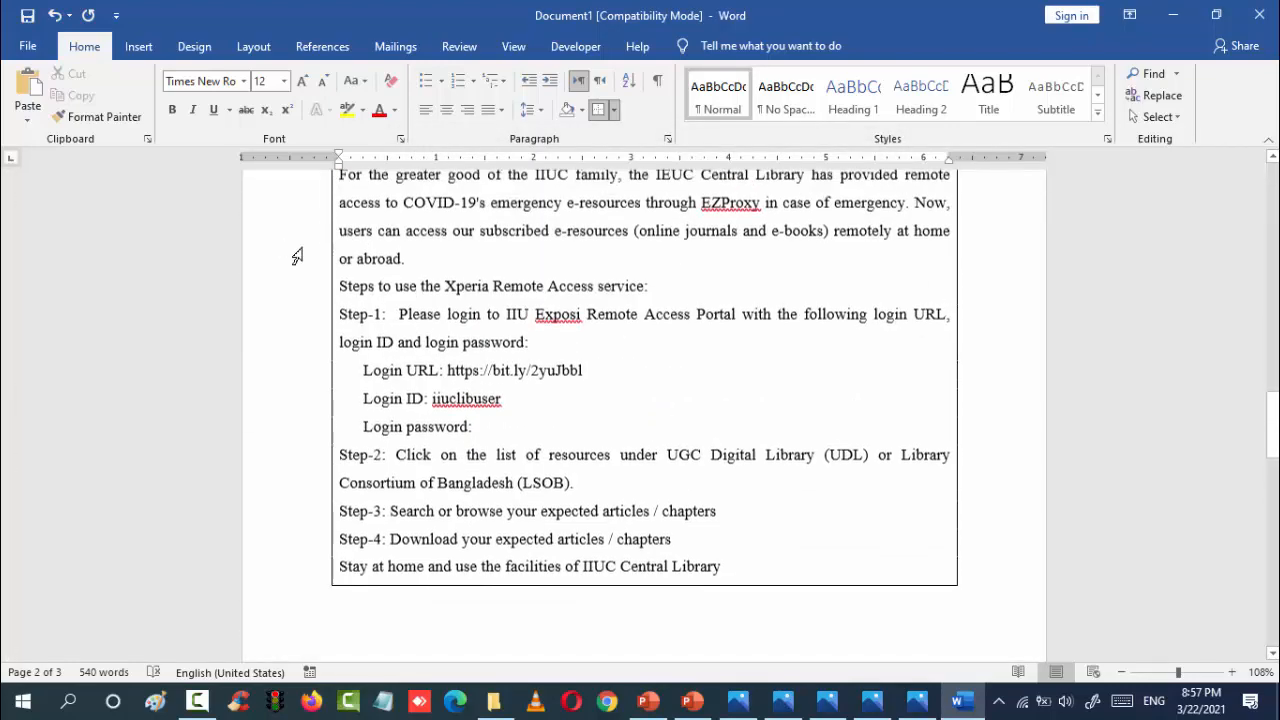
pyautogui.scroll(-1, 558, 478)
pyautogui.click(578, 456)
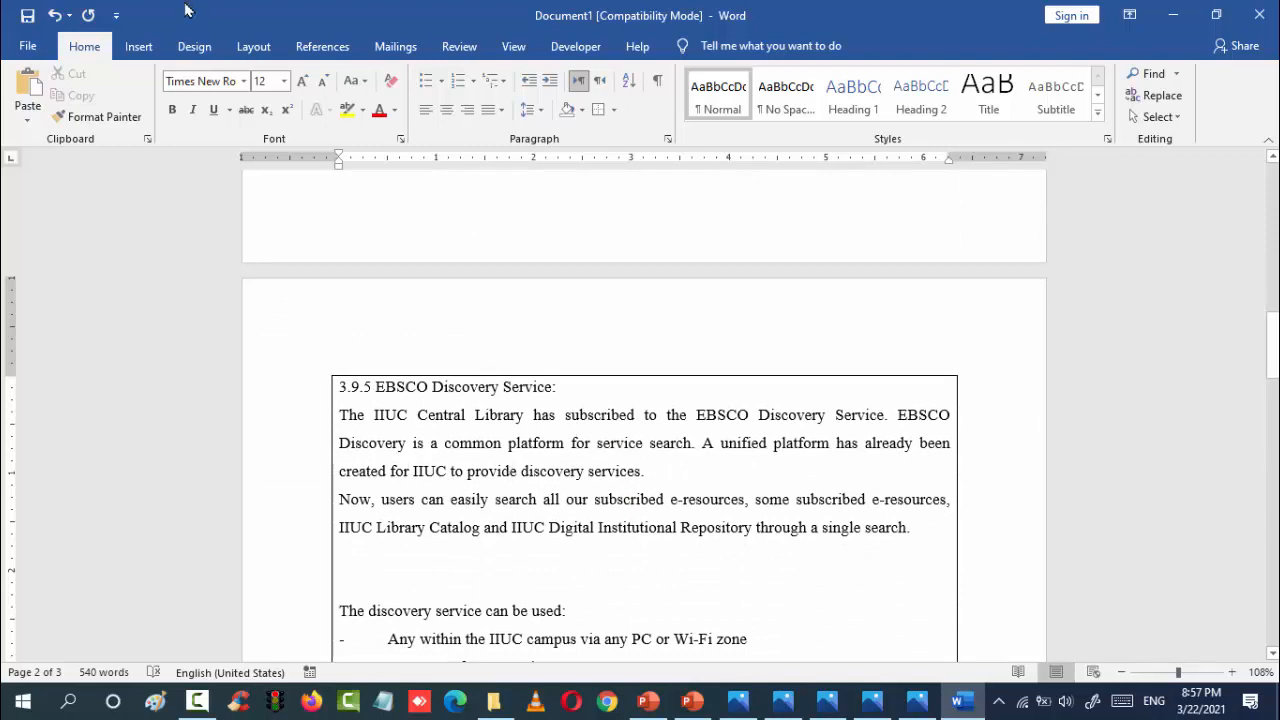
pyautogui.click(615, 112)
pyautogui.click(655, 476)
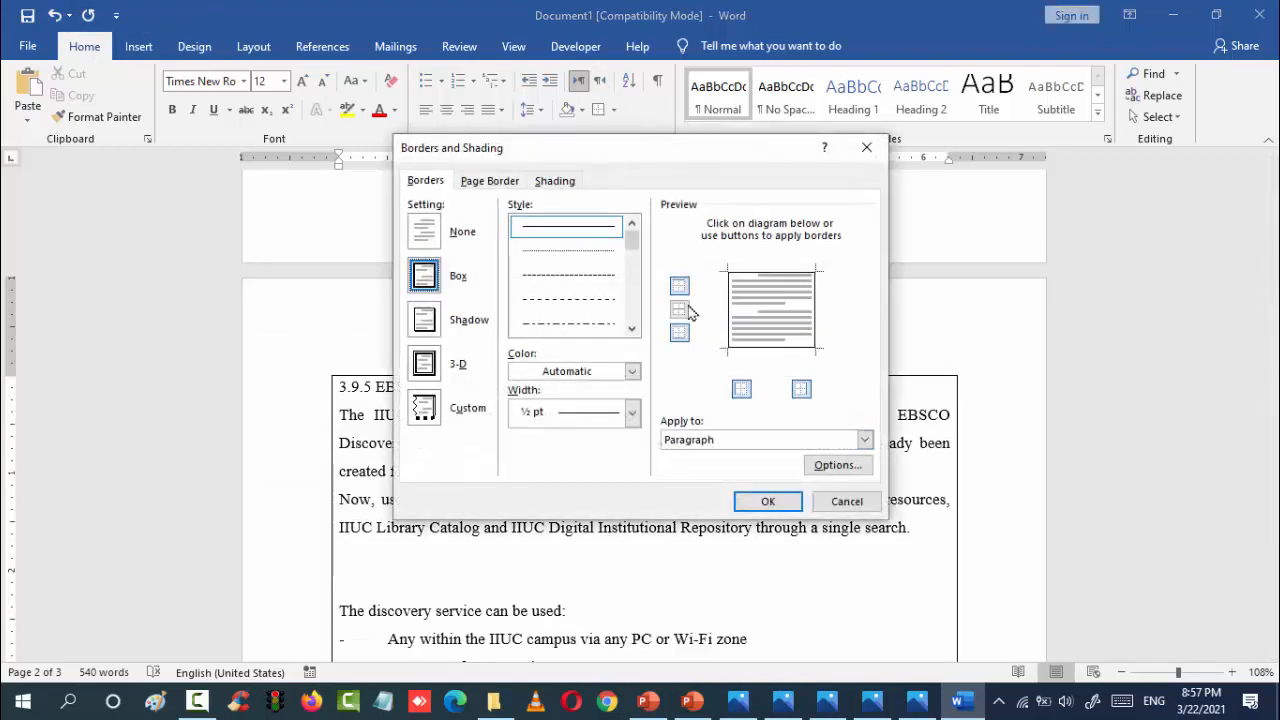
pyautogui.moveTo(633, 244); pyautogui.dragTo(630, 312)
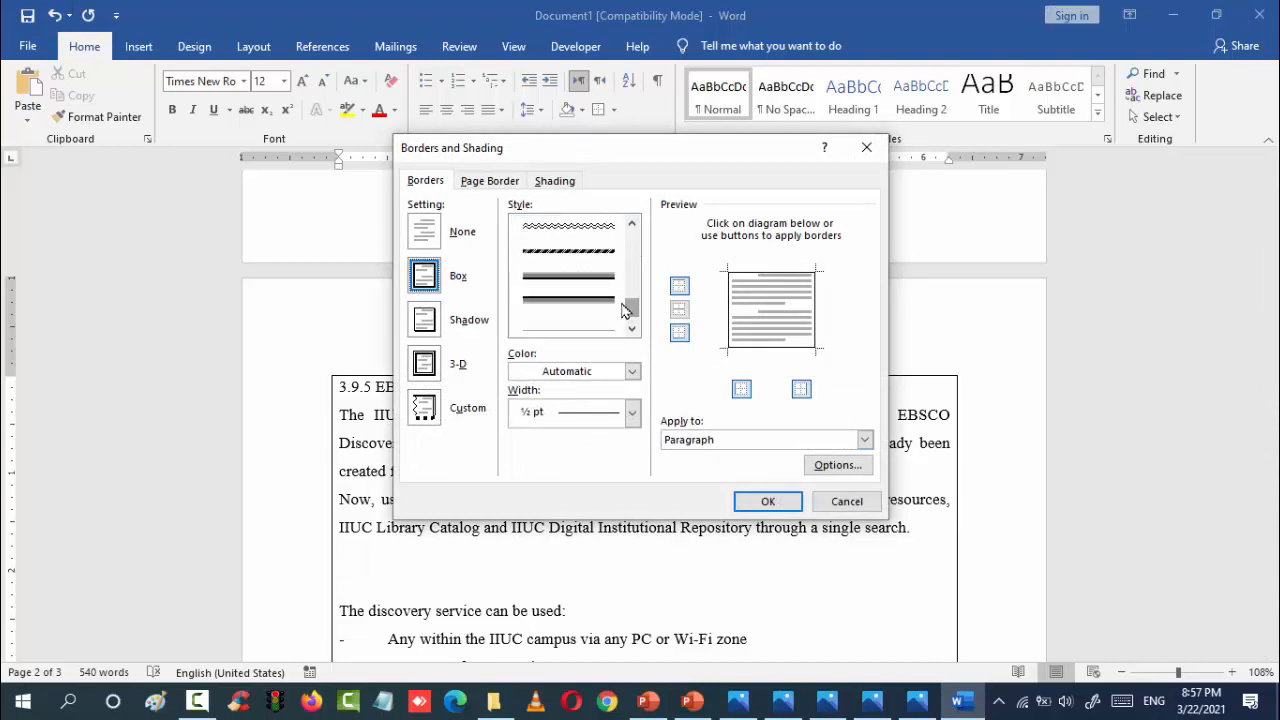
pyautogui.click(559, 253)
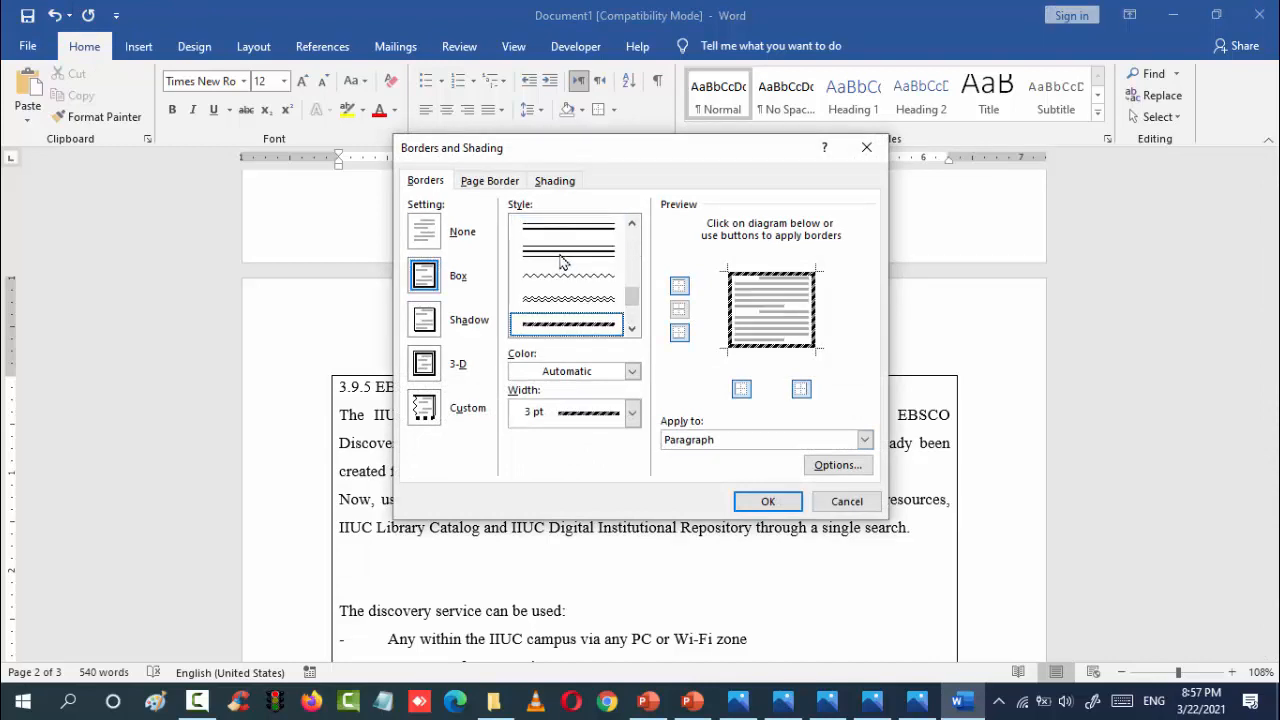
pyautogui.click(631, 413)
pyautogui.click(615, 403)
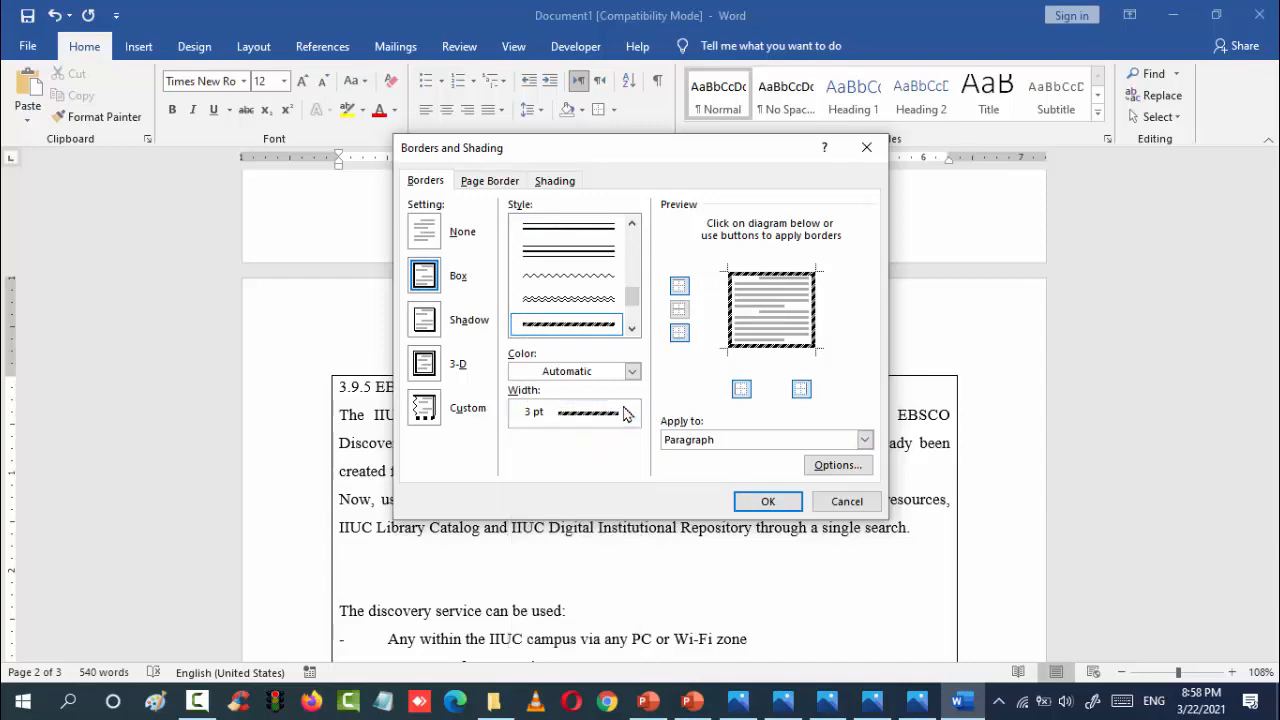
pyautogui.click(767, 502)
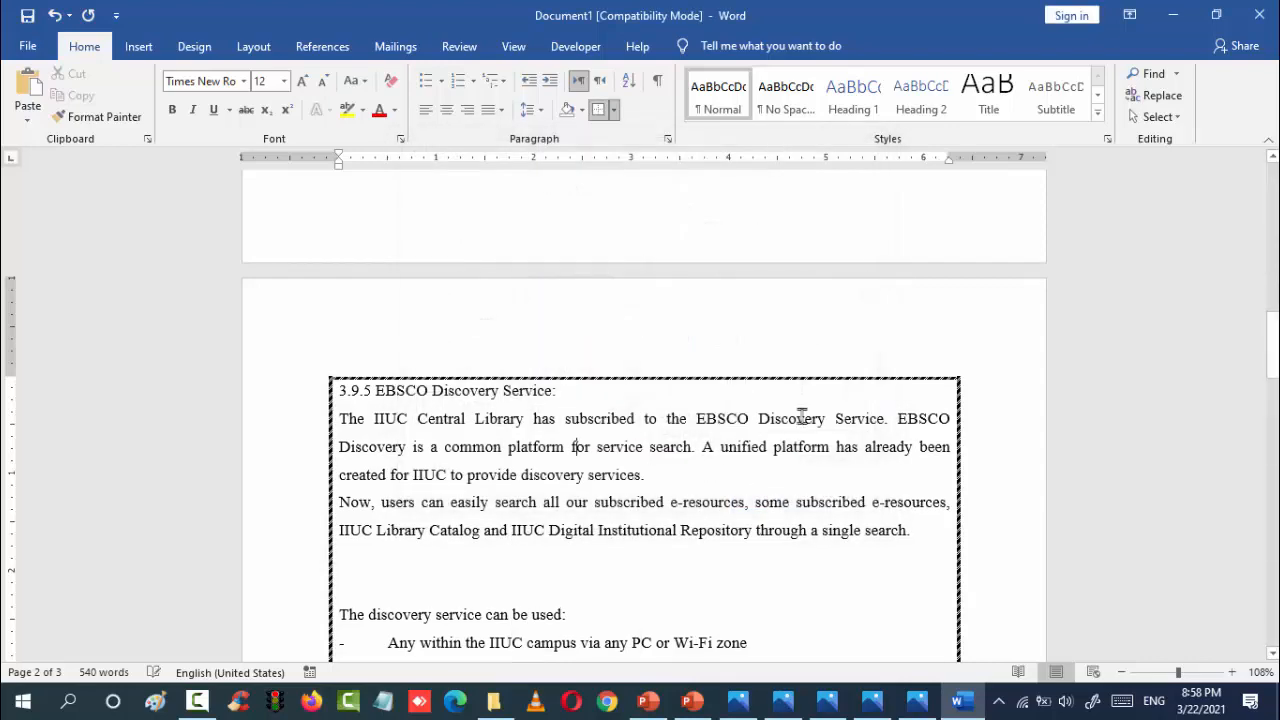
pyautogui.scroll(-15, 694, 366)
pyautogui.scroll(-5, 688, 364)
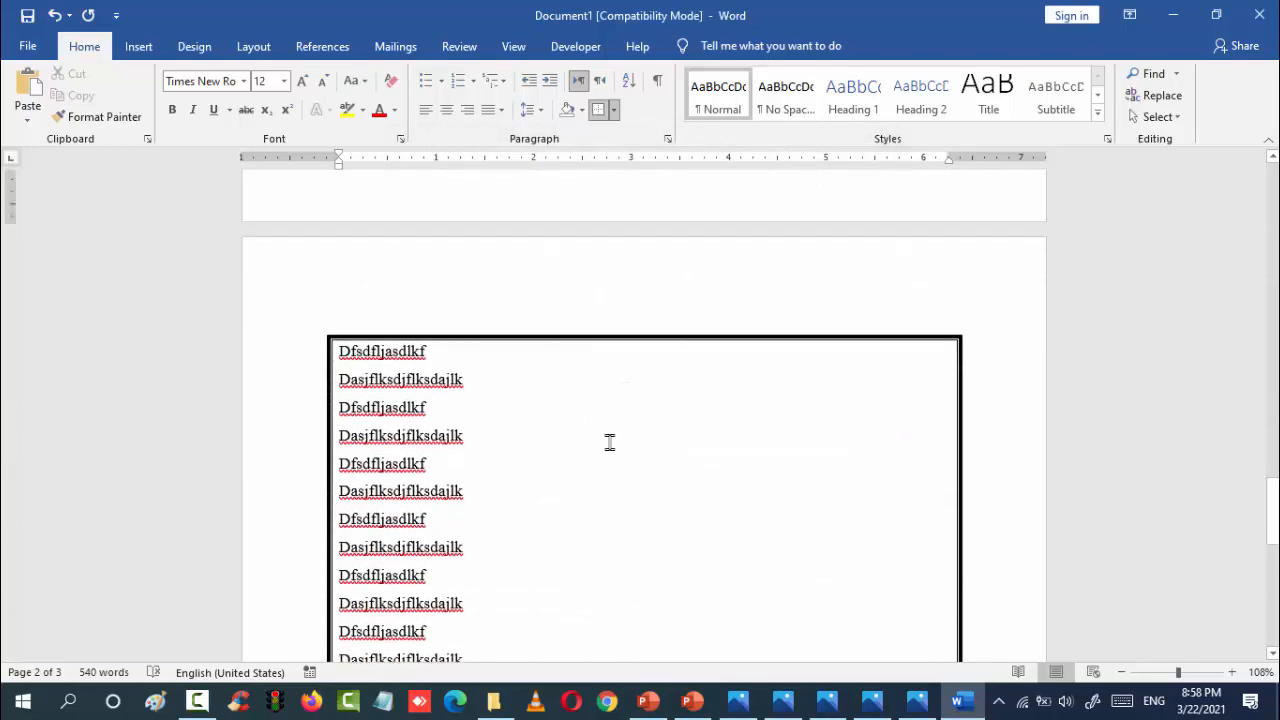
# - Add a page border of green tree art to the whole document
pyautogui.scroll(20, 601, 445)
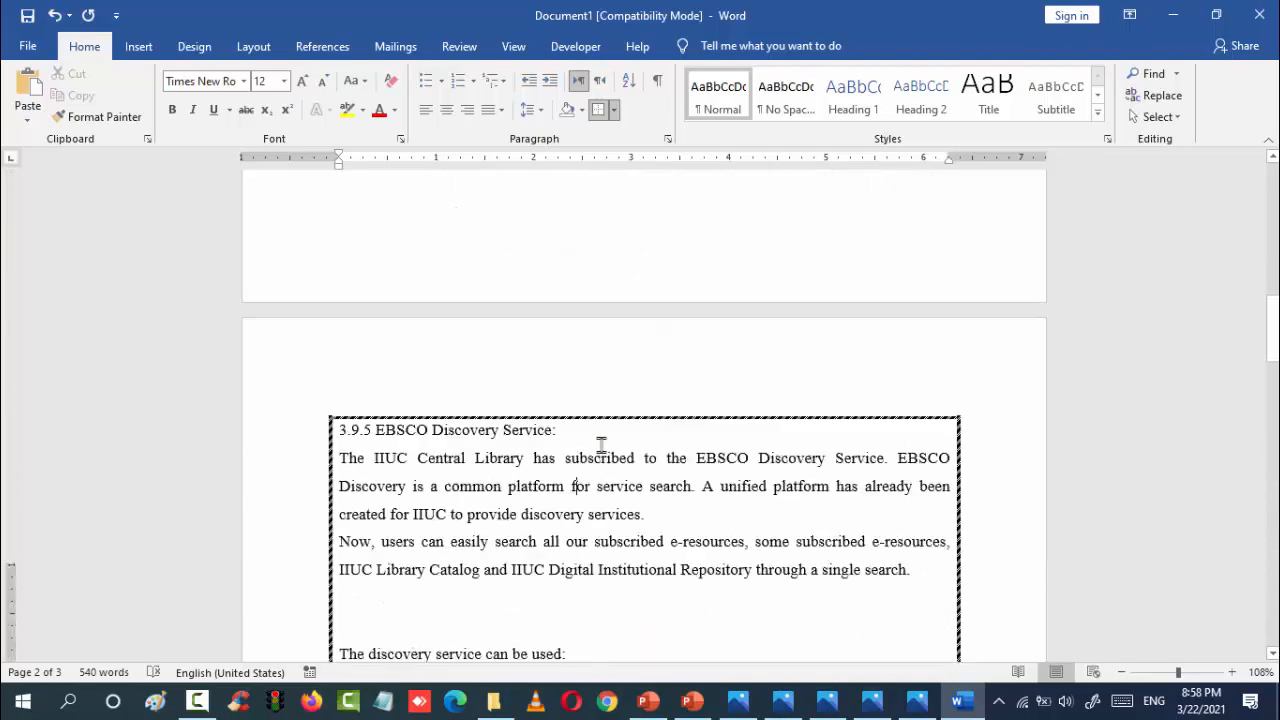
pyautogui.scroll(6, 519, 410)
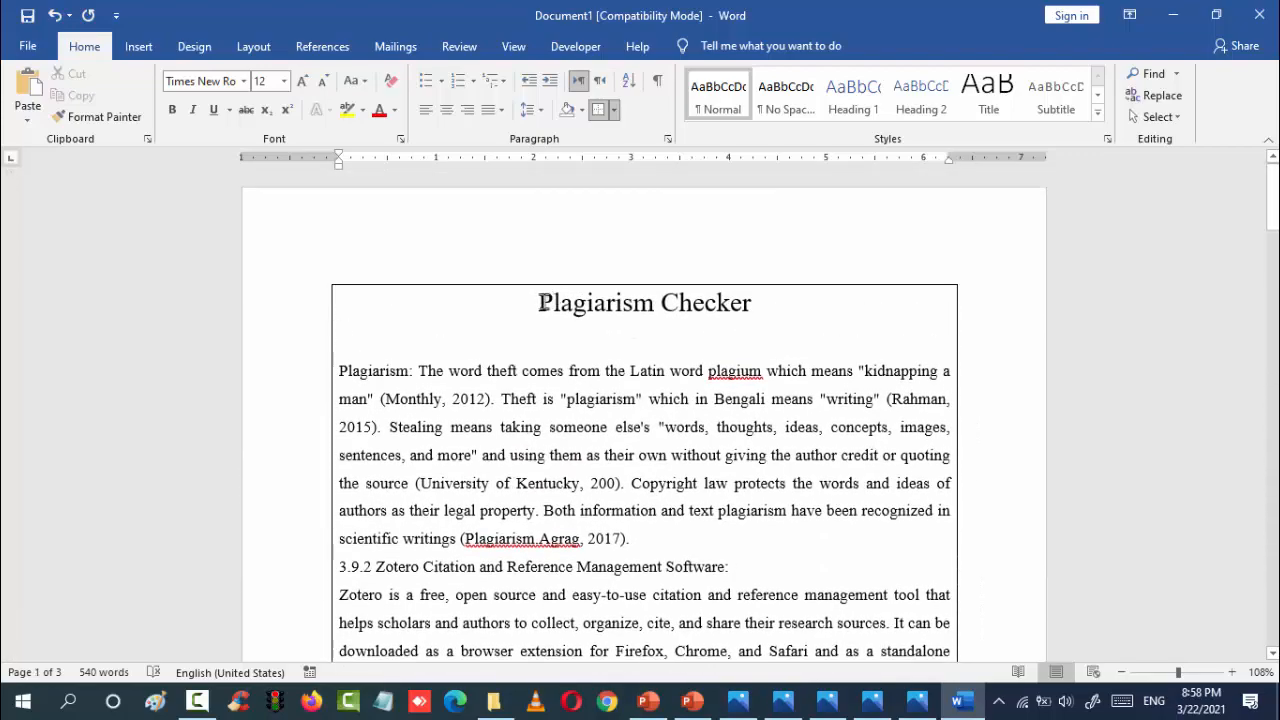
pyautogui.moveTo(540, 302); pyautogui.dragTo(677, 523)
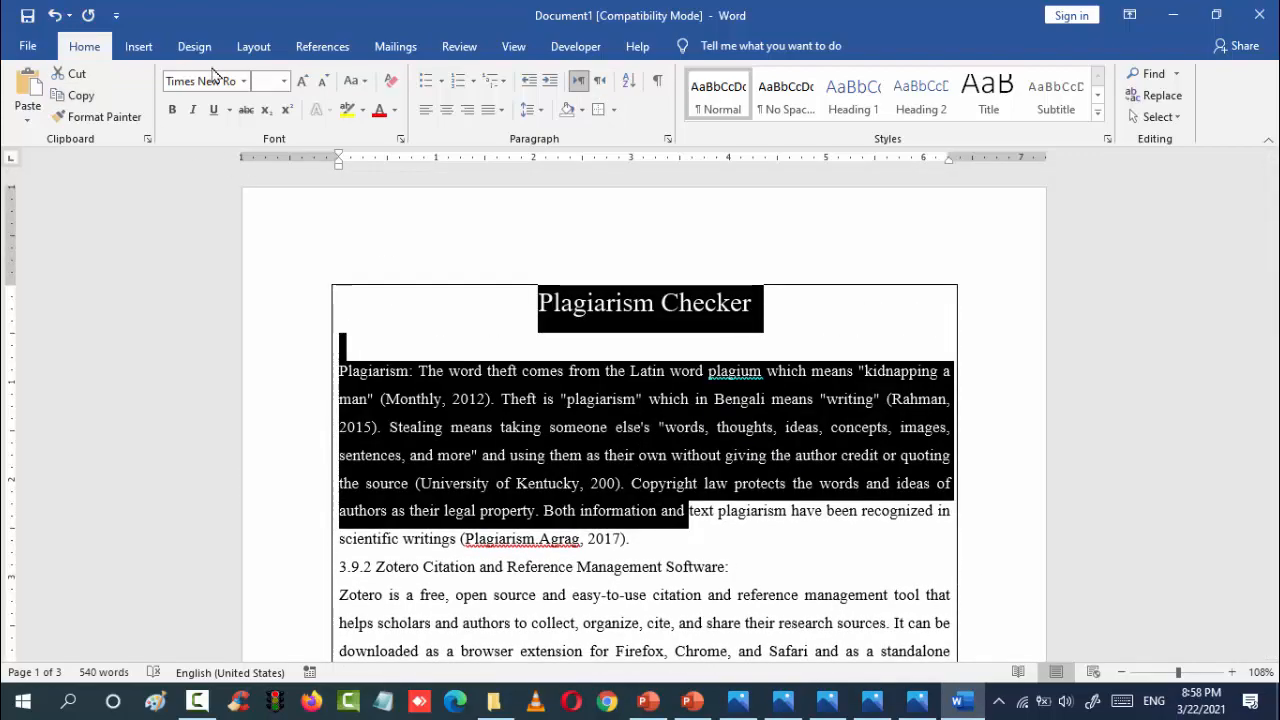
pyautogui.click(474, 254)
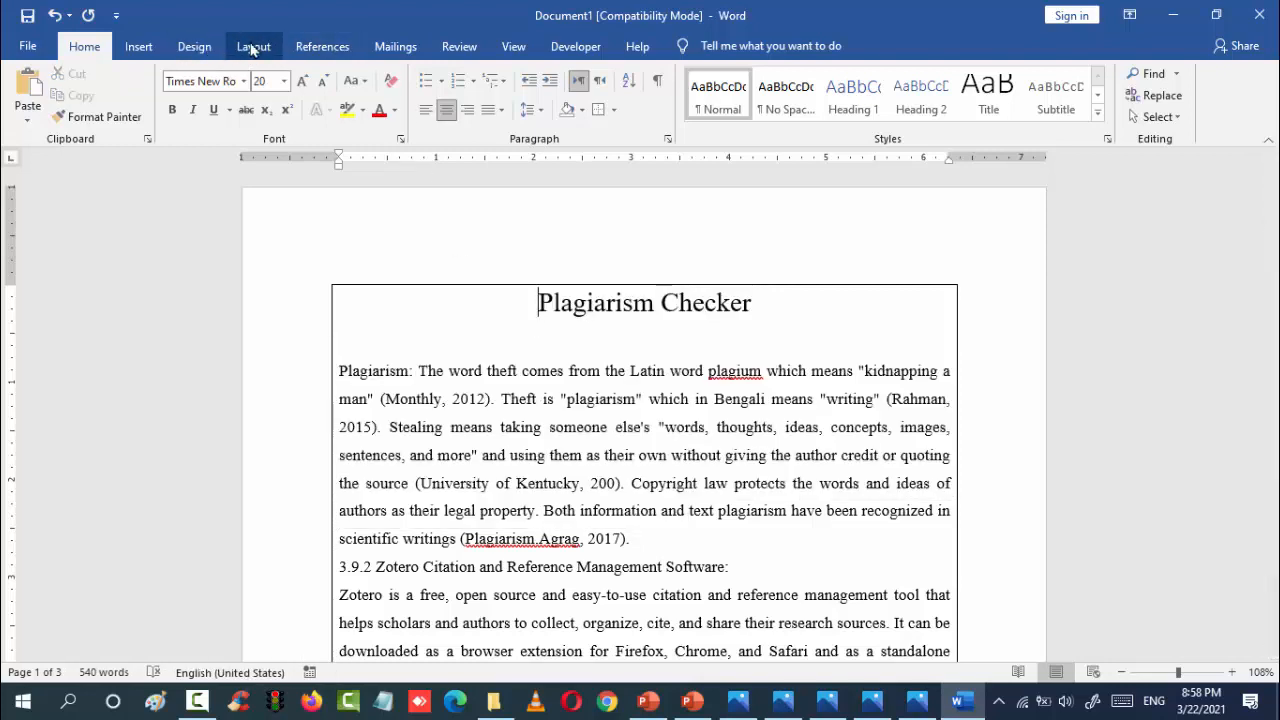
pyautogui.click(195, 46)
pyautogui.click(1220, 105)
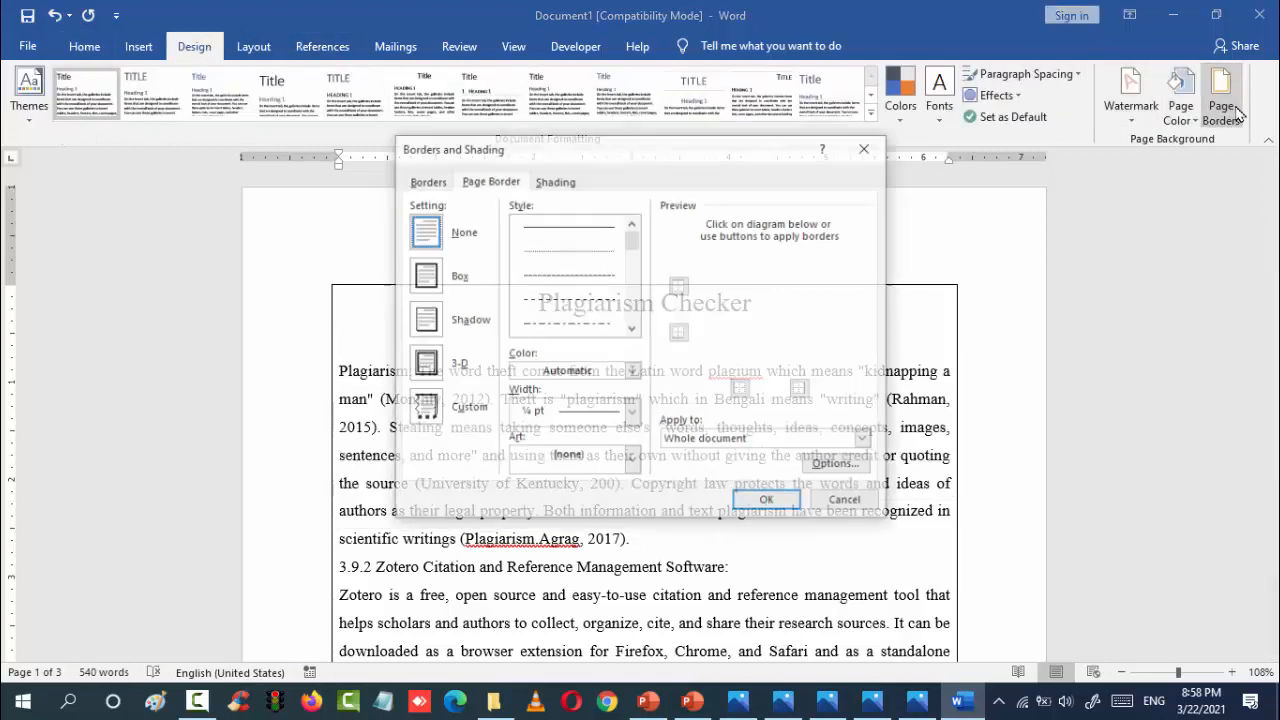
pyautogui.moveTo(633, 239); pyautogui.dragTo(641, 283)
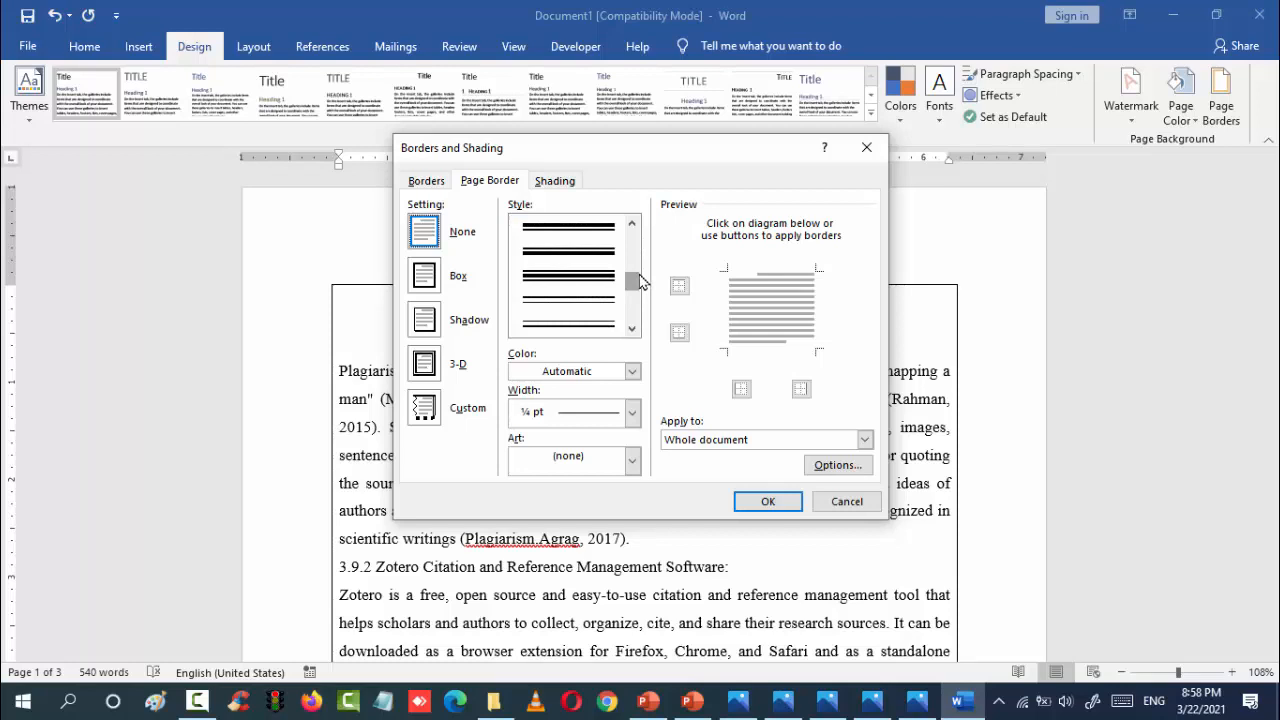
pyautogui.click(634, 462)
pyautogui.scroll(-3, 580, 540)
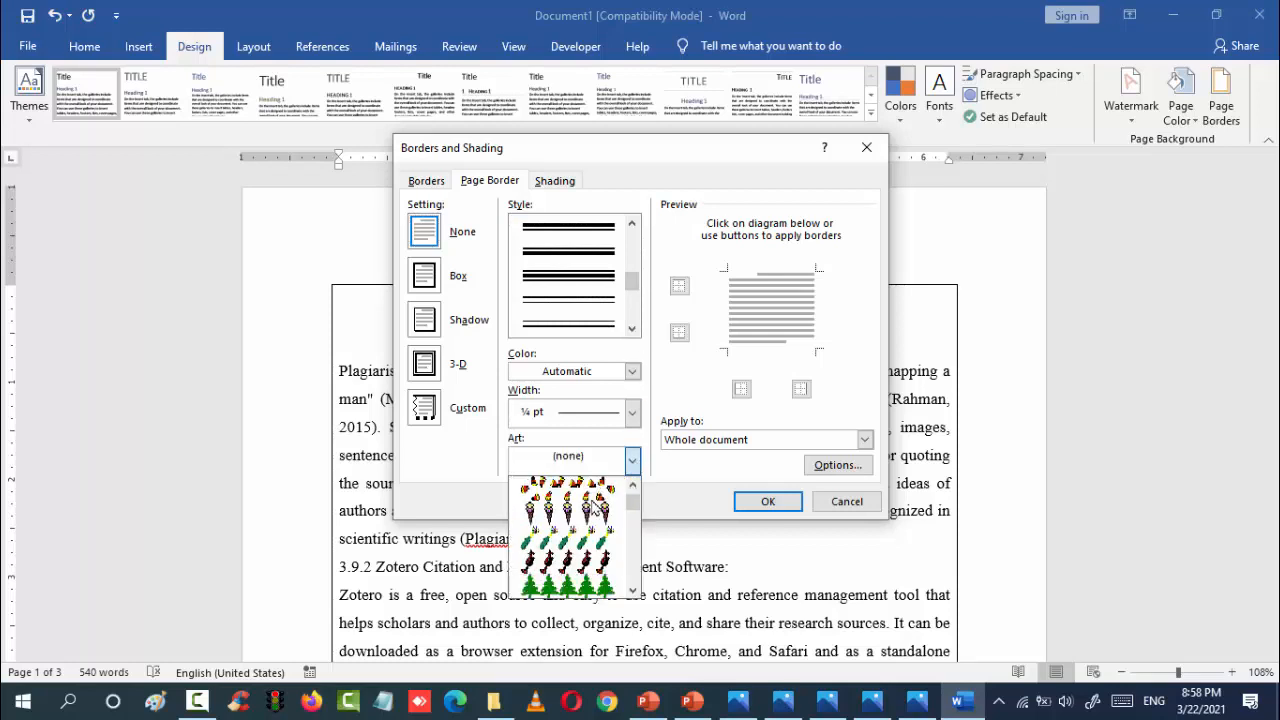
pyautogui.click(580, 588)
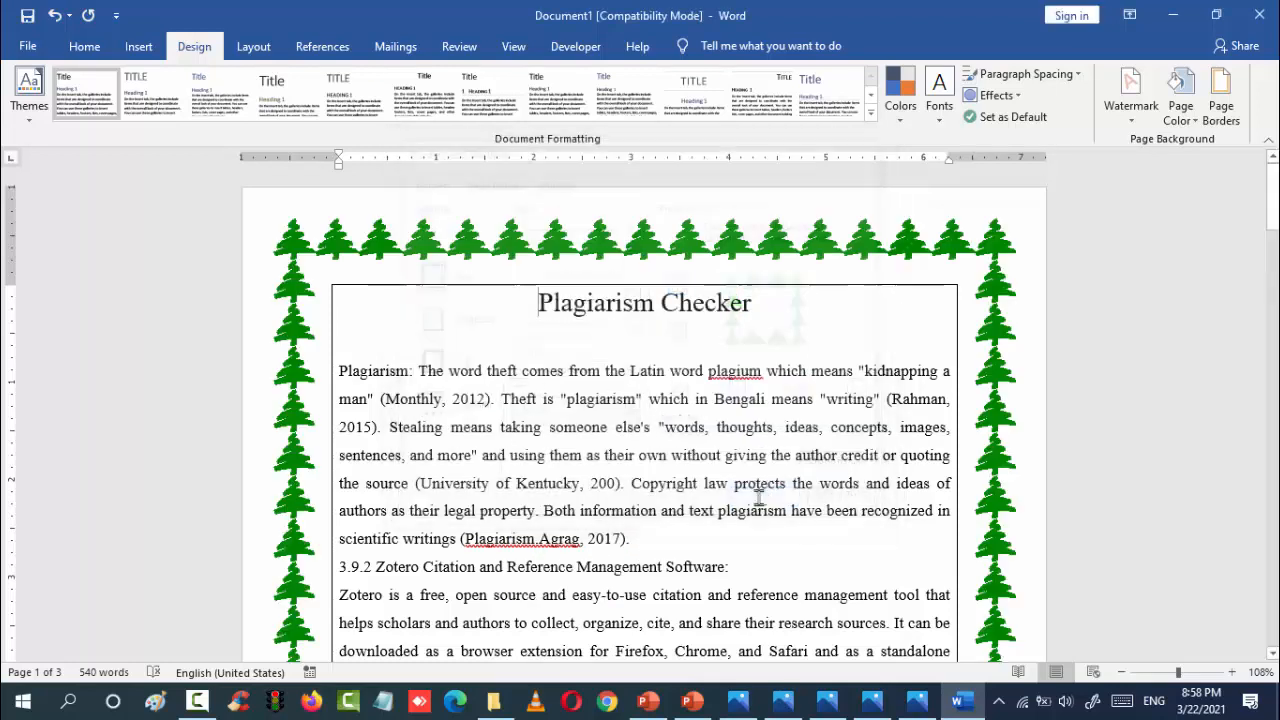
pyautogui.click(767, 501)
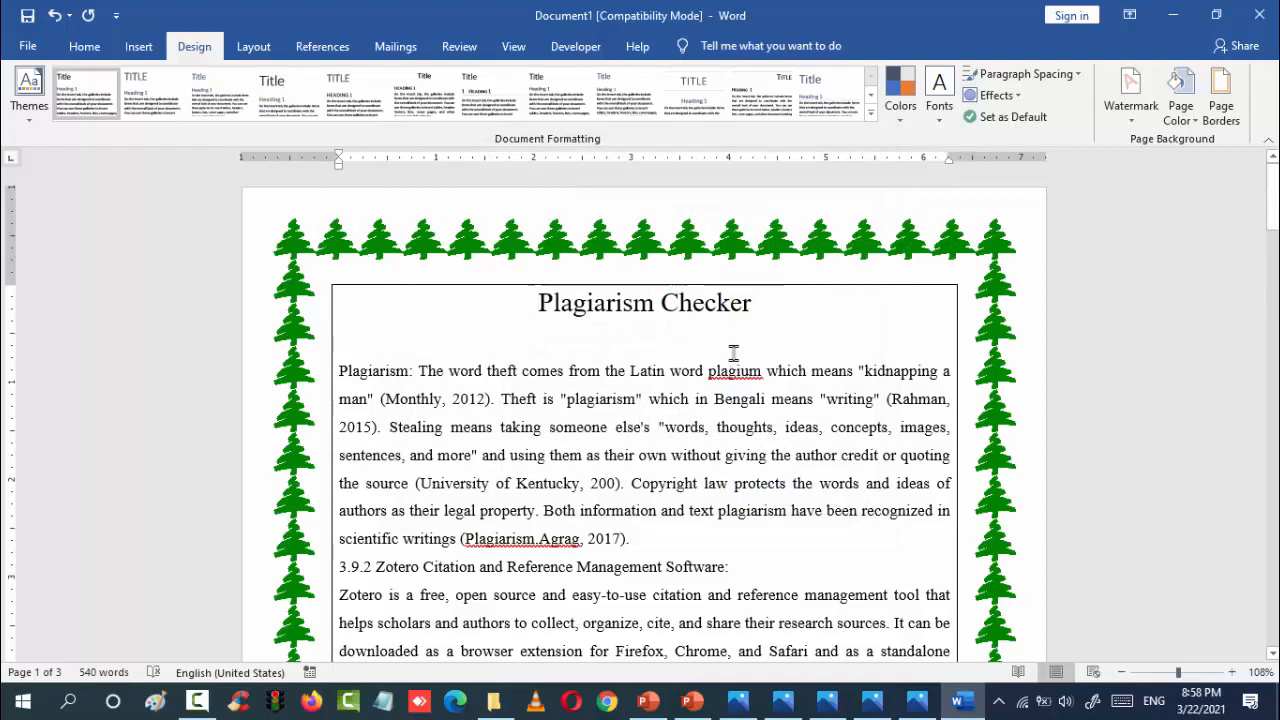
# - Review the page border and the text borders on the first and second pages
pyautogui.scroll(-15, 733, 352)
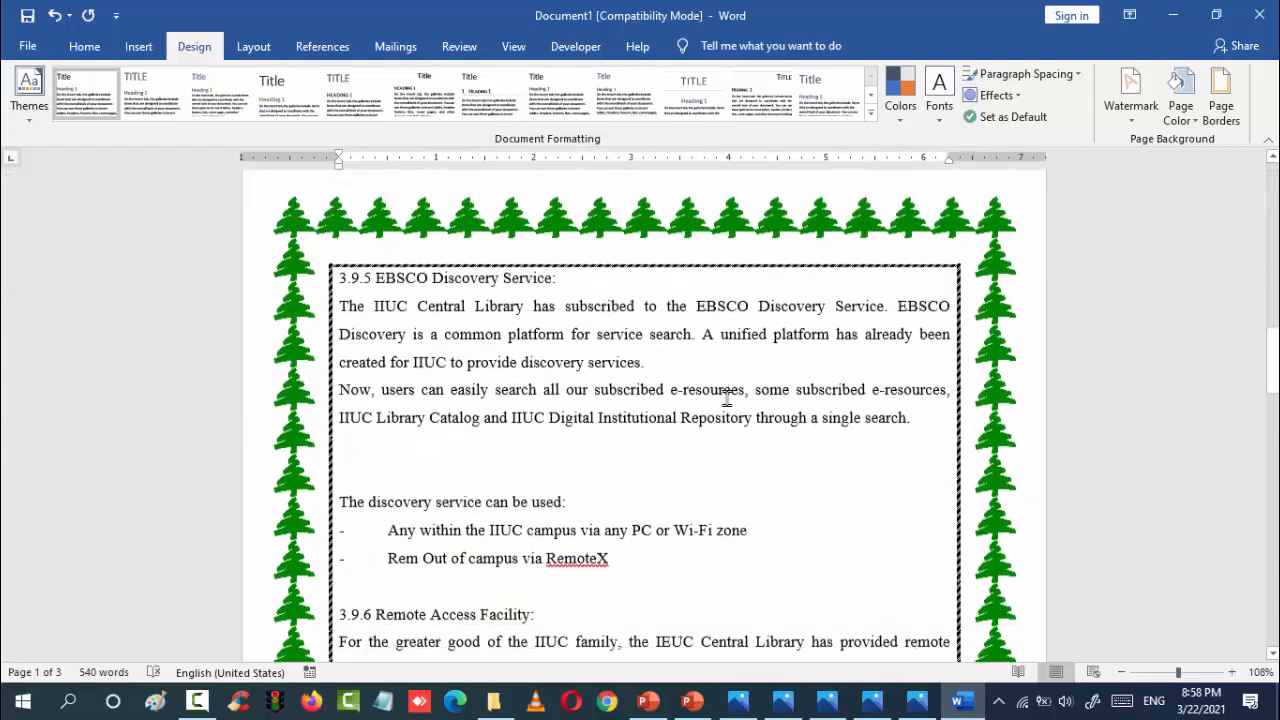
pyautogui.scroll(-1, 727, 398)
pyautogui.scroll(15, 722, 396)
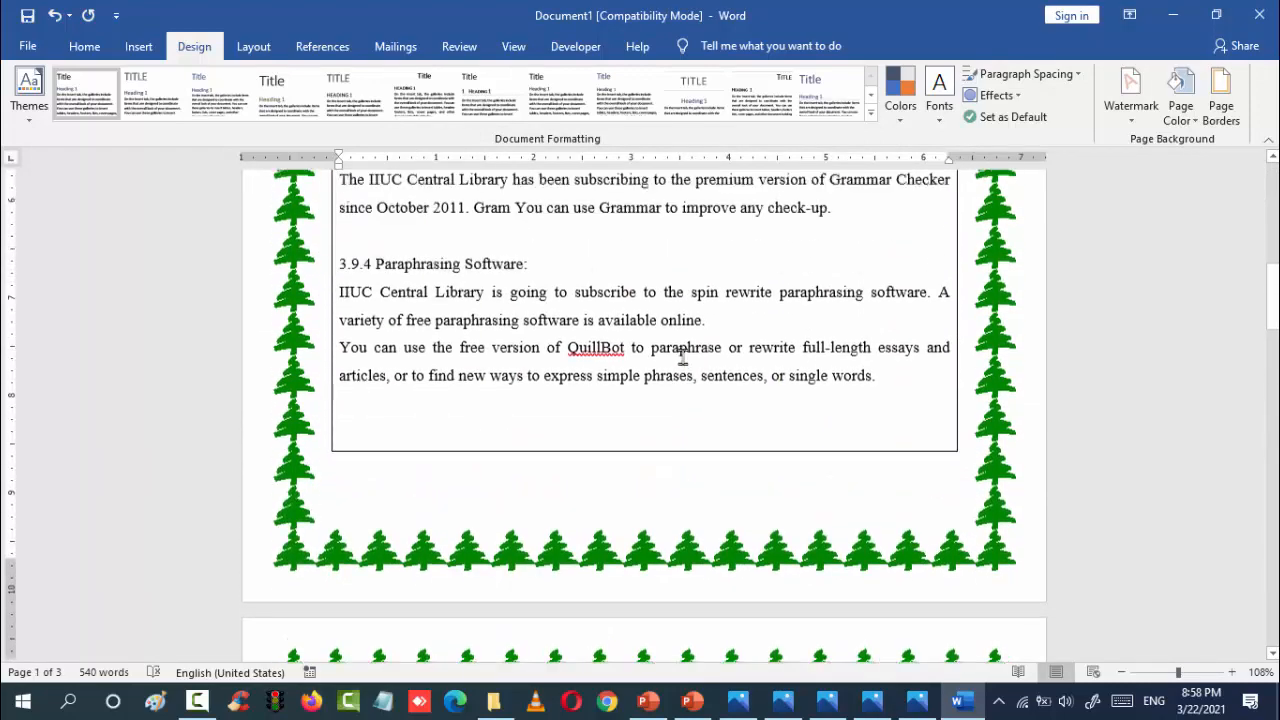
pyautogui.scroll(4, 683, 357)
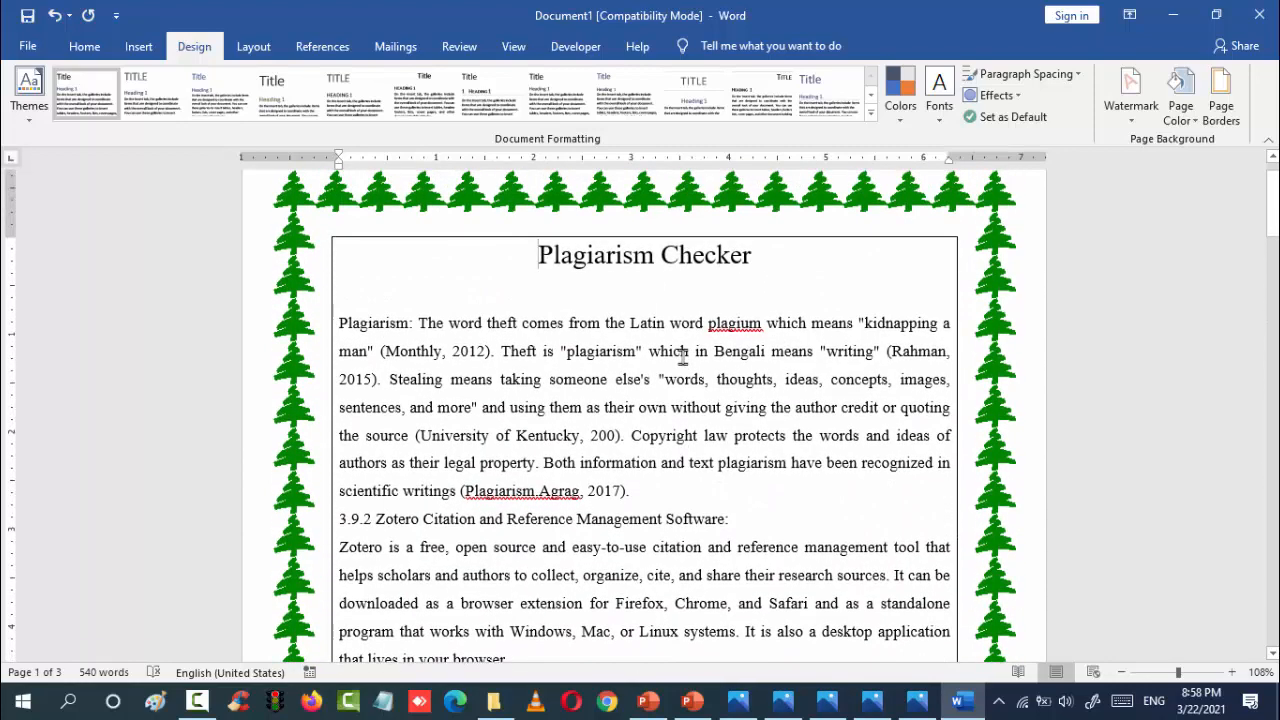
pyautogui.scroll(1, 683, 357)
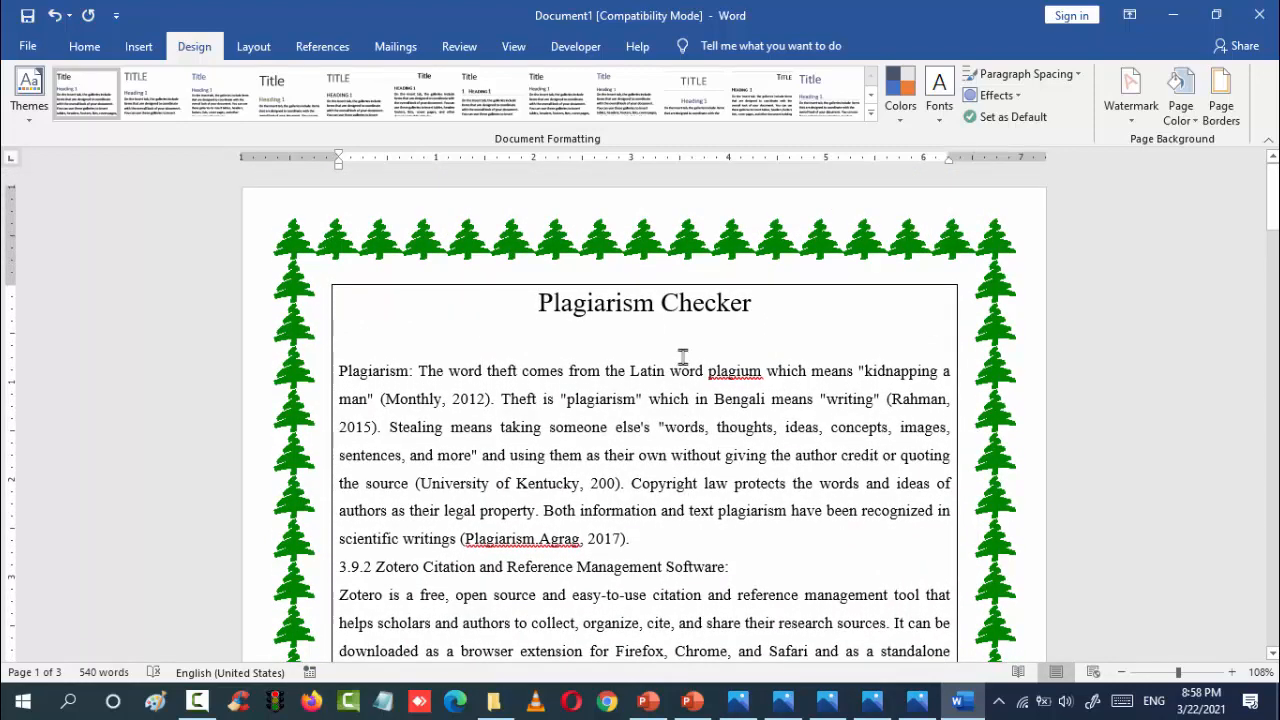